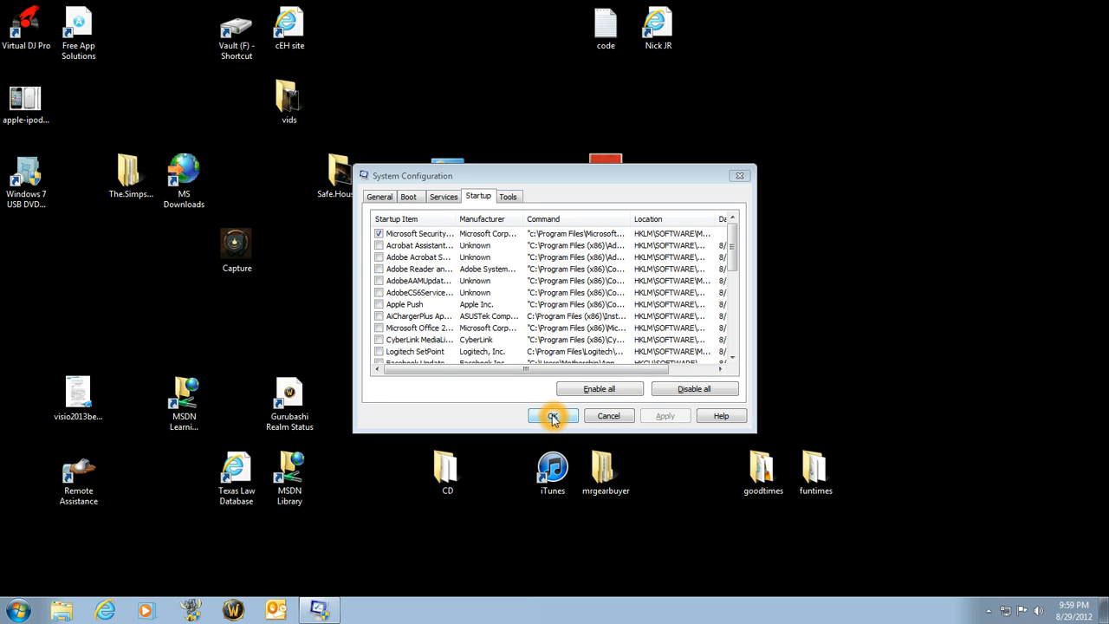
left_click(988, 611)
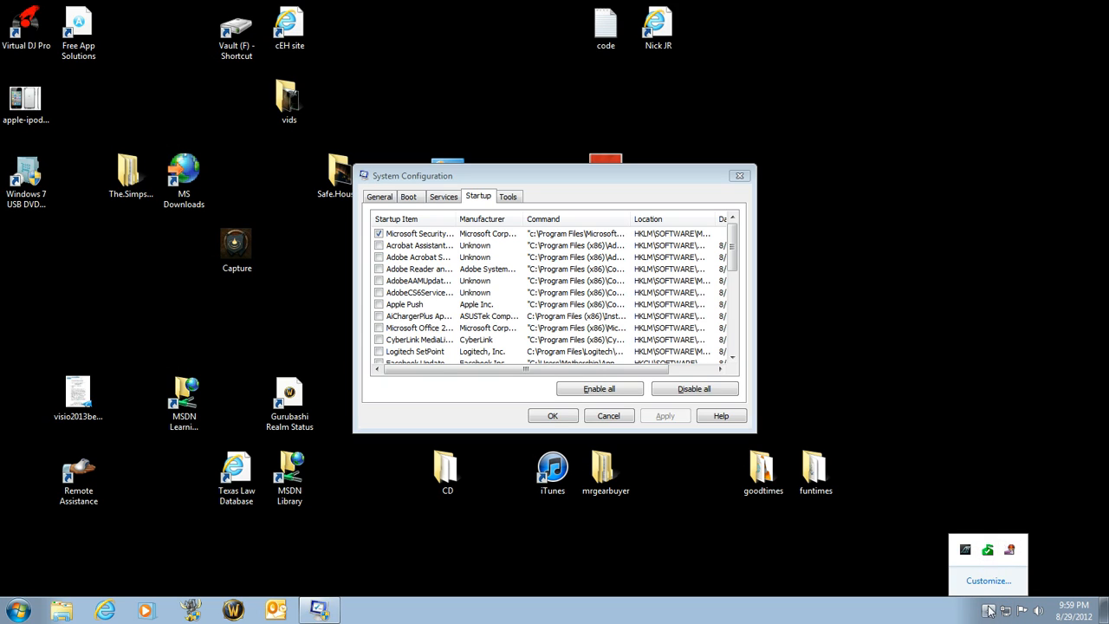
left_click(589, 177)
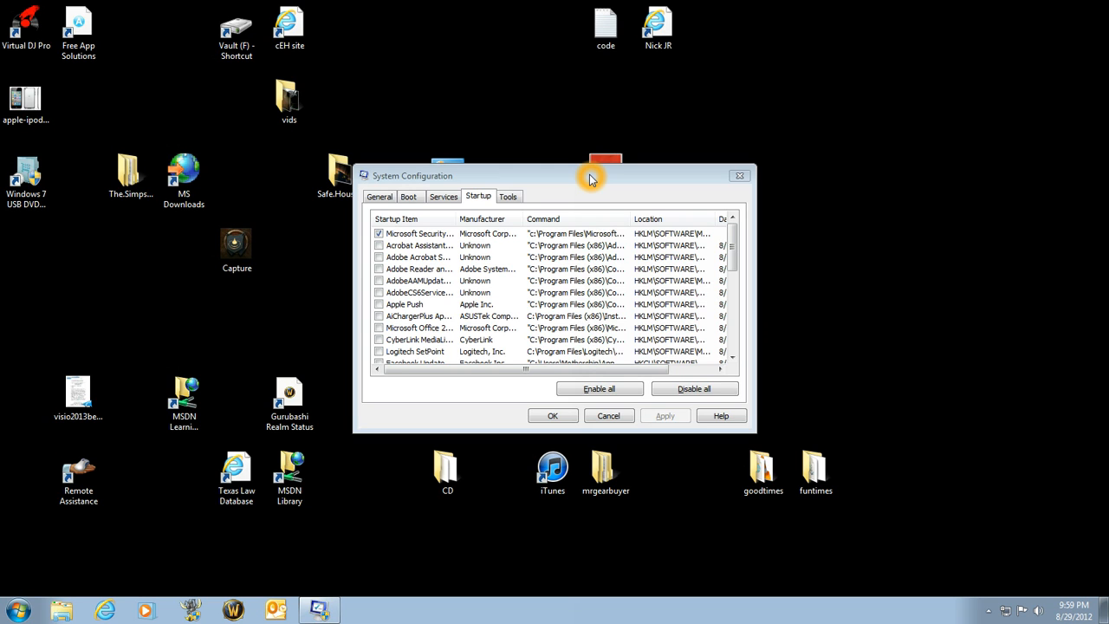
Step: Find Power Options through the system search, activate the High performance power plan and close the window
left_click(19, 611)
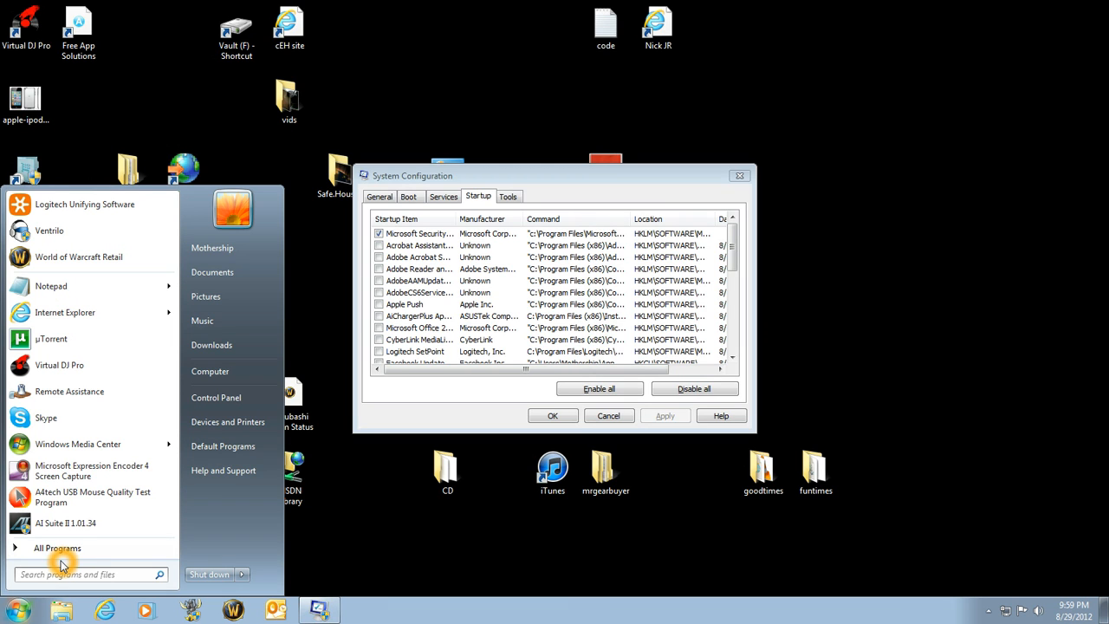
type("power options")
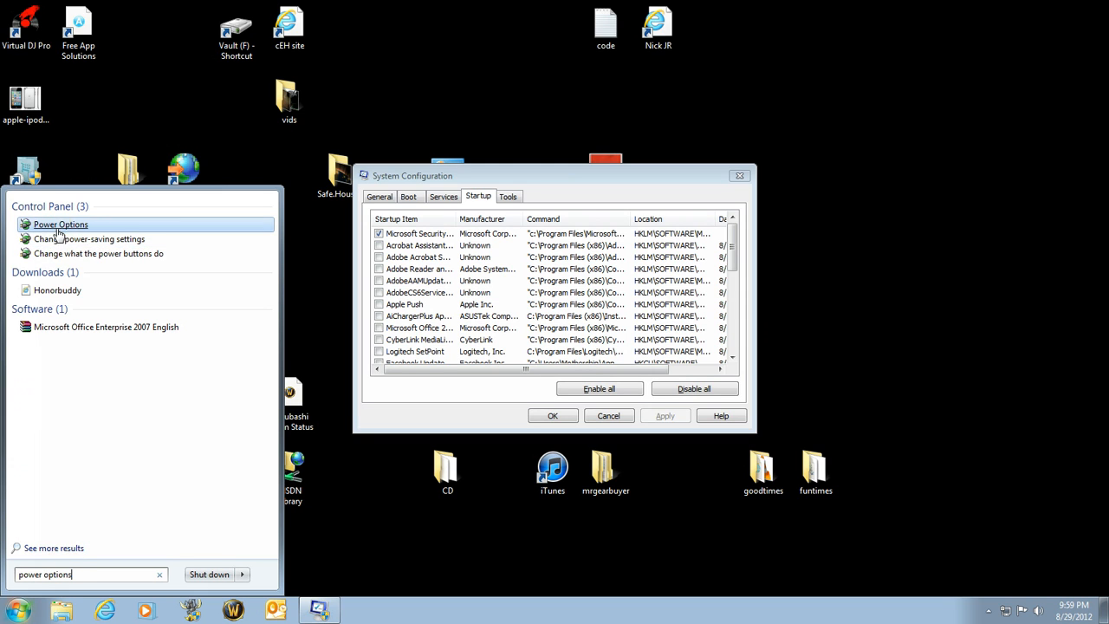
left_click(57, 227)
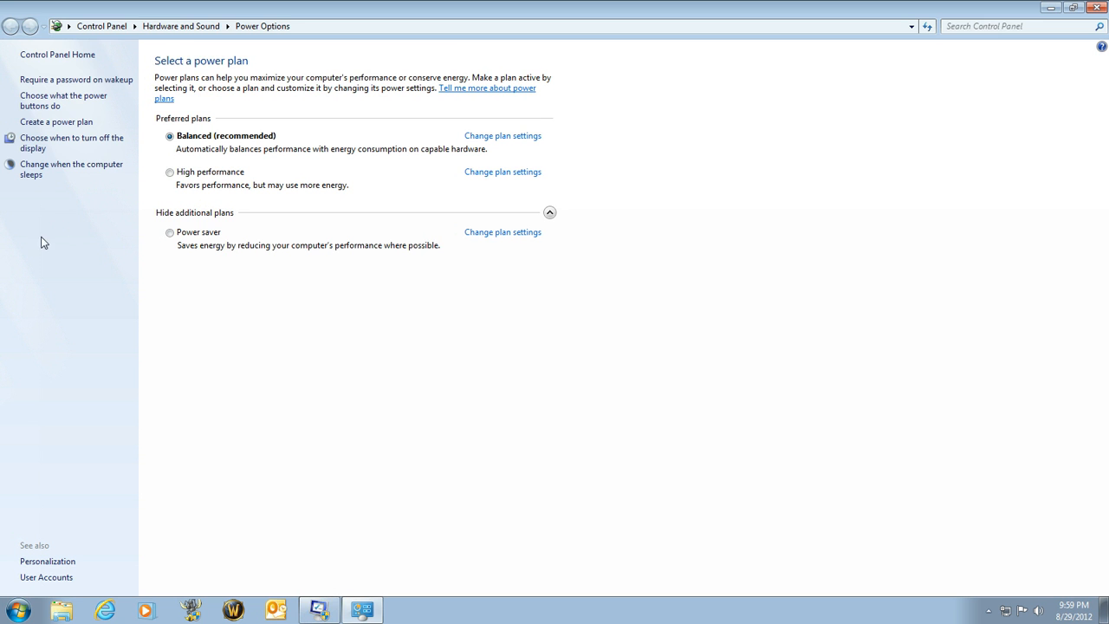
left_click(171, 137)
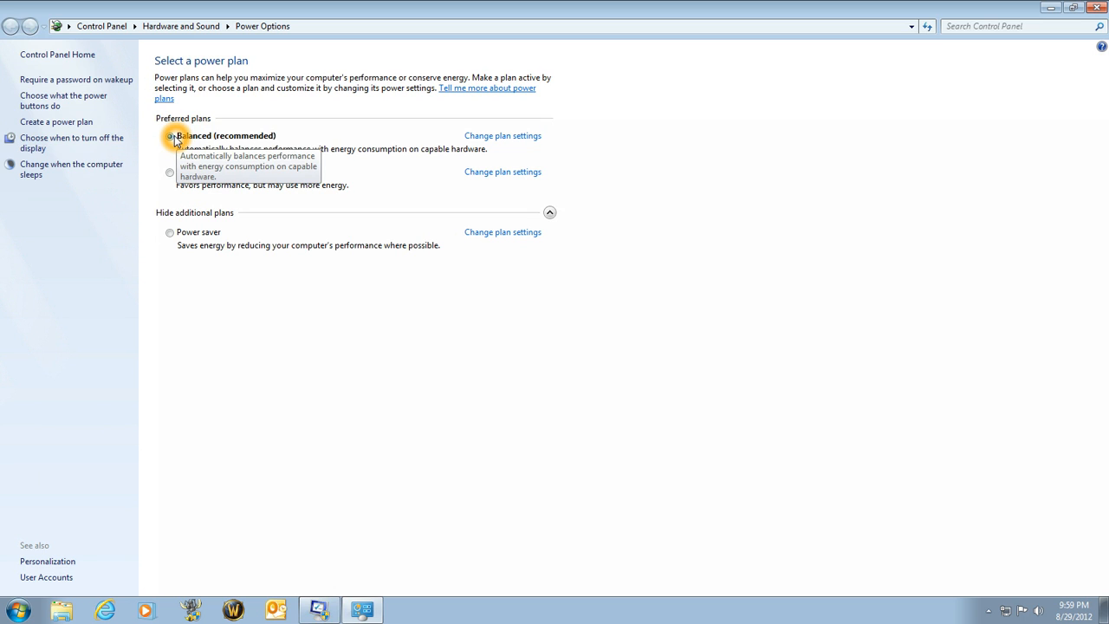
left_click(169, 171)
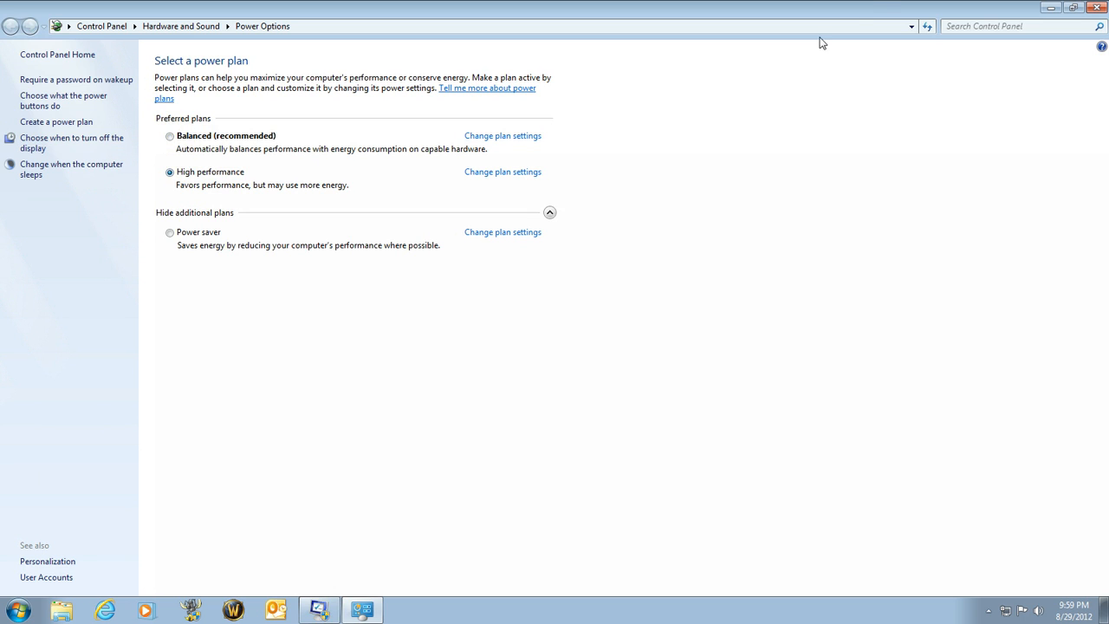
left_click(1096, 8)
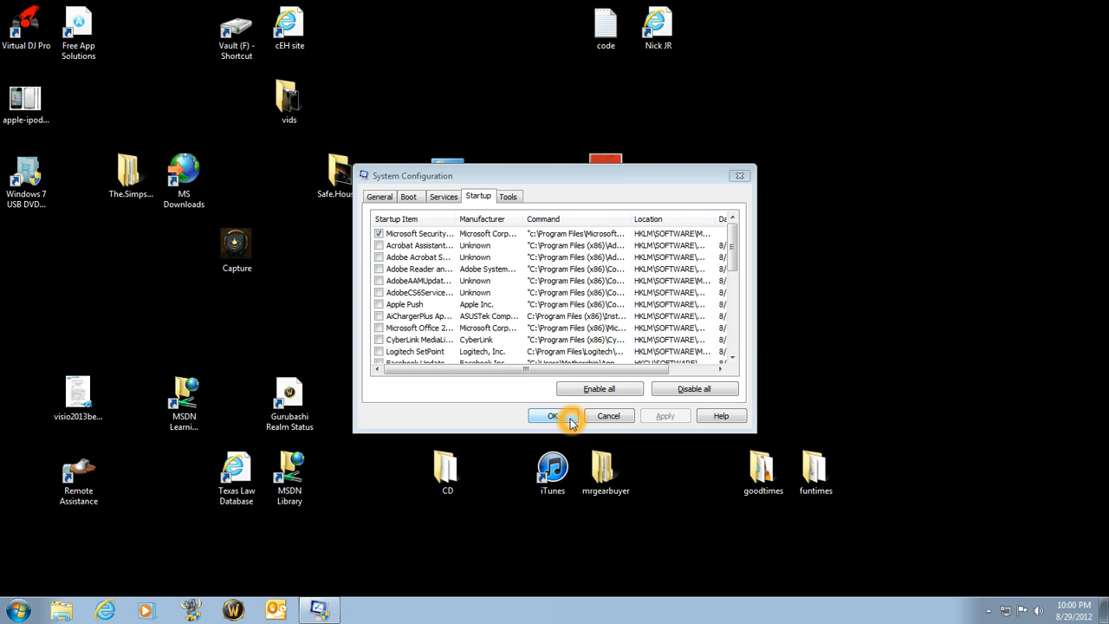
Step: Widen the startup list's columns in System Configuration to inspect the Microsoft Security entry's command, and close the dialog
left_click(421, 236)
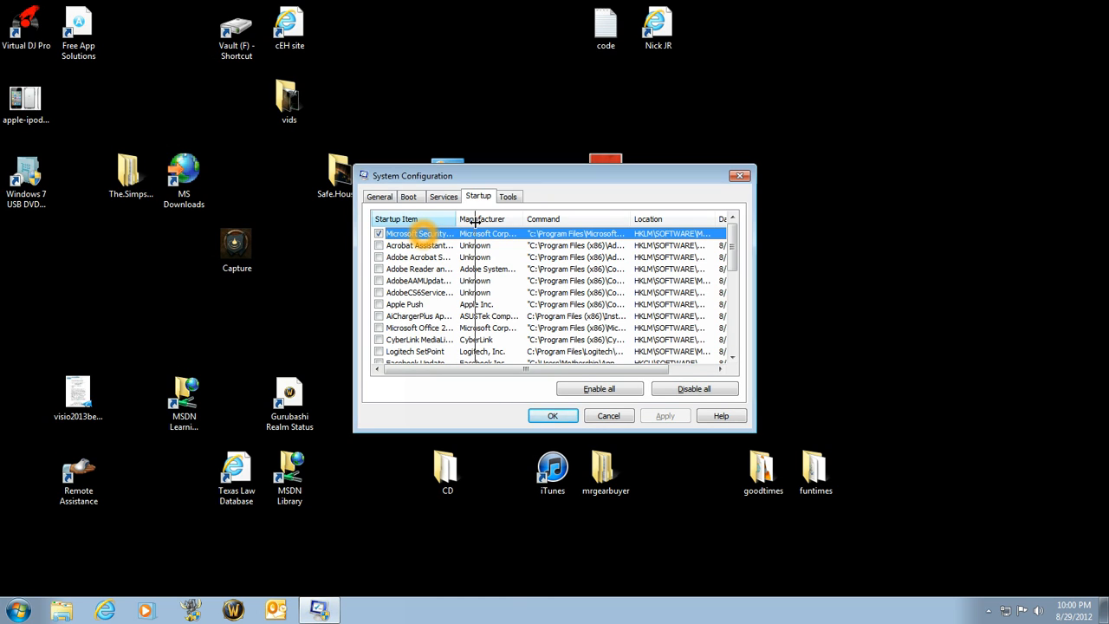
left_click_drag(456, 219, 492, 218)
left_click_drag(666, 218, 705, 218)
left_click_drag(606, 370, 695, 346)
left_click_drag(576, 220, 648, 220)
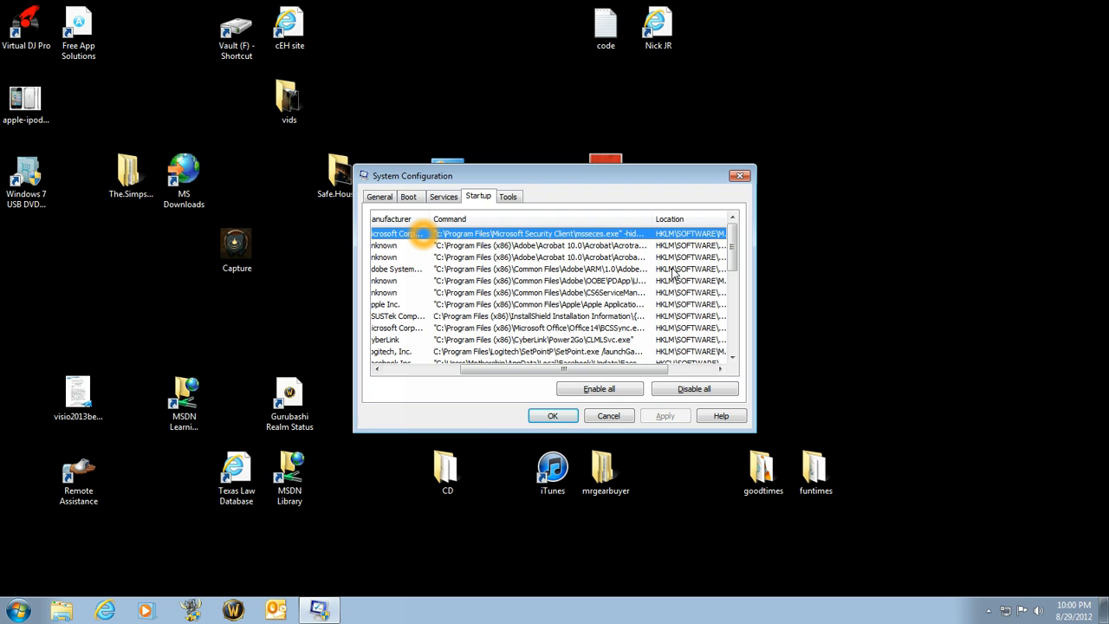
left_click(739, 175)
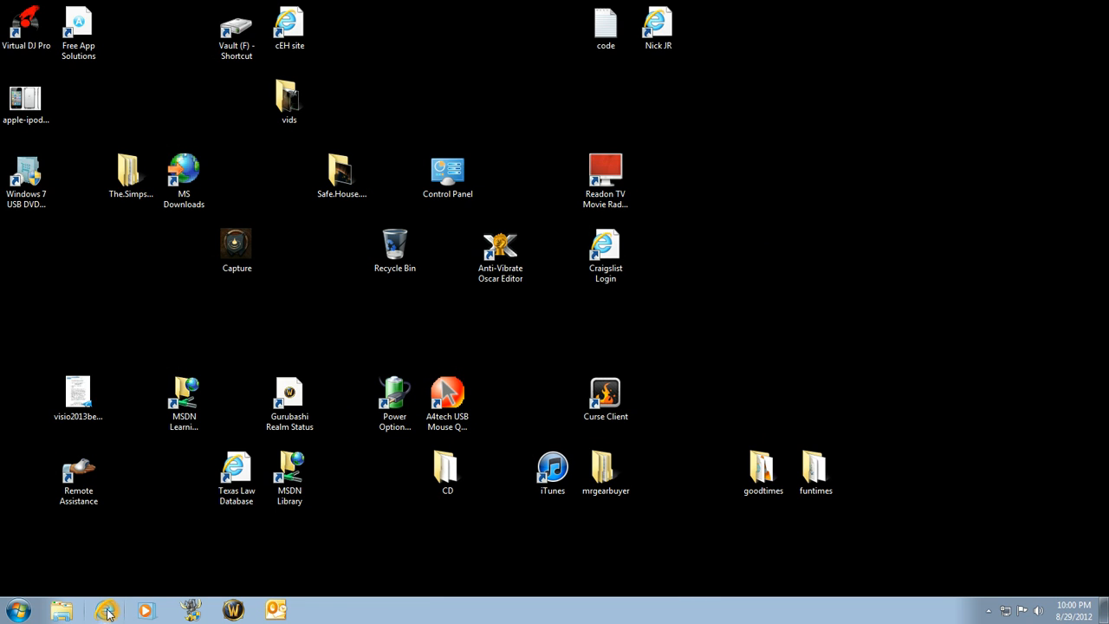
Step: Open Internet Explorer and go to piriform.com
left_click(105, 611)
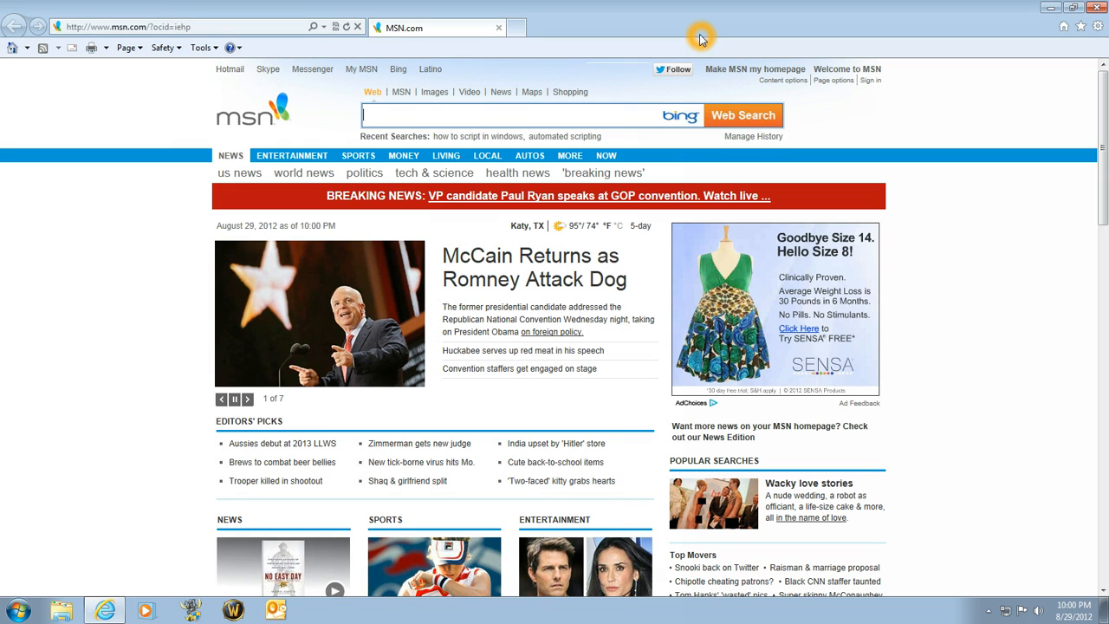
left_click(186, 27)
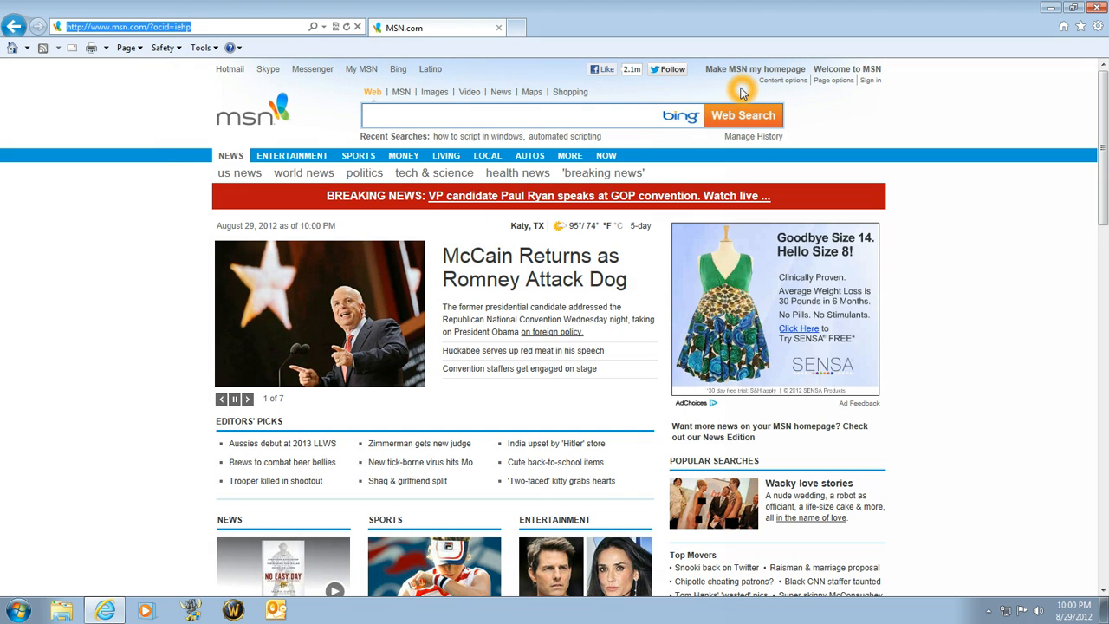
type("p")
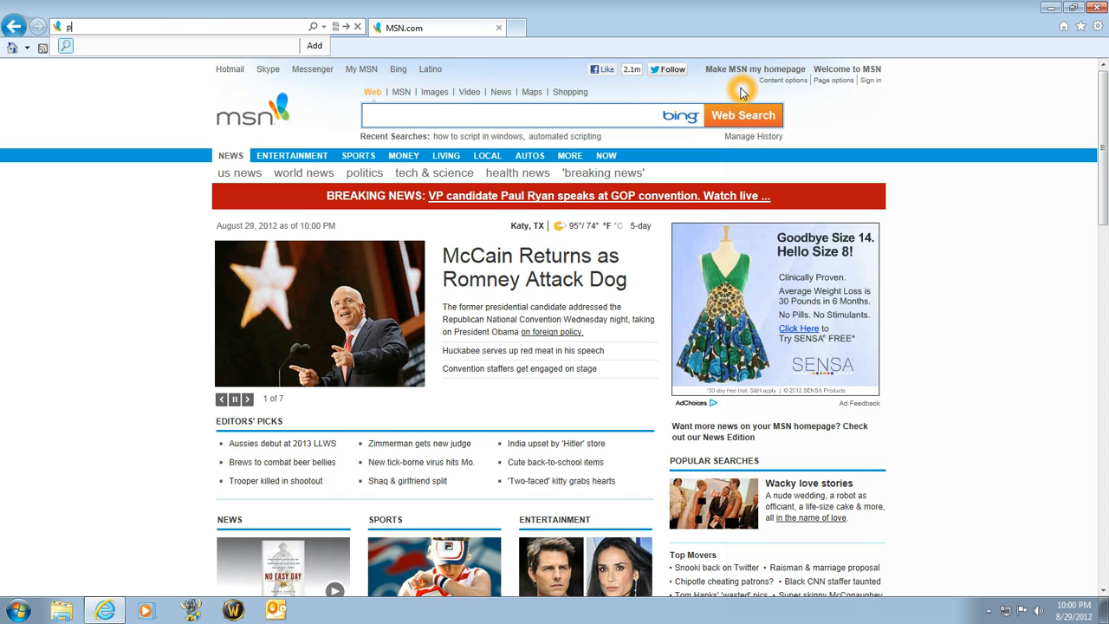
type("i")
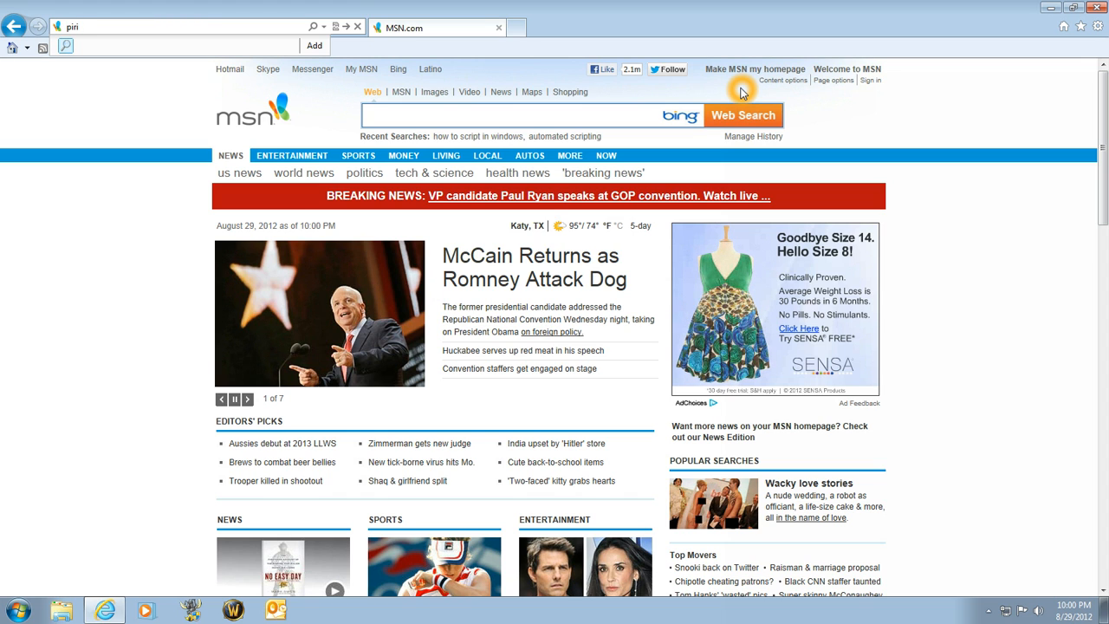
type("niform.com")
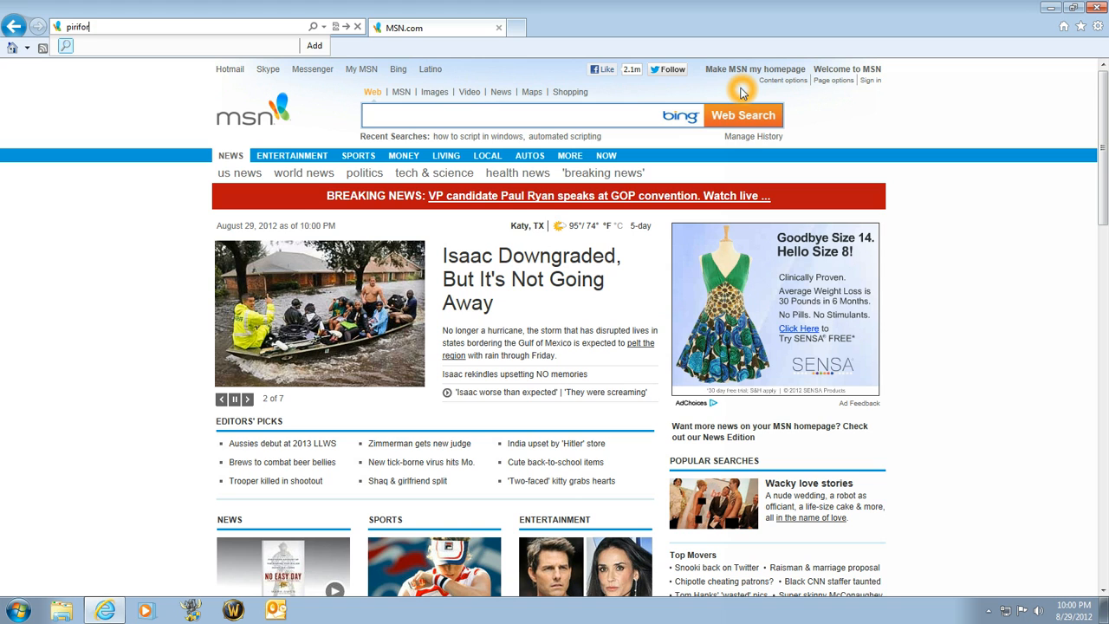
key("Return")
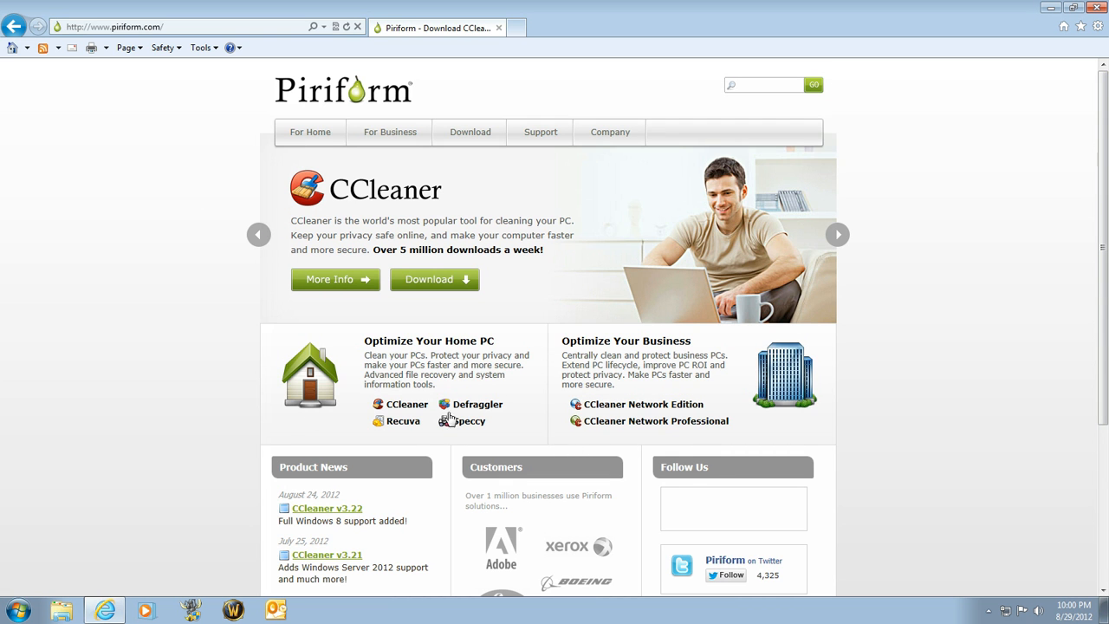
Step: Download the free CCleaner edition from Piriform.com and run ccsetup322.exe
left_click(428, 291)
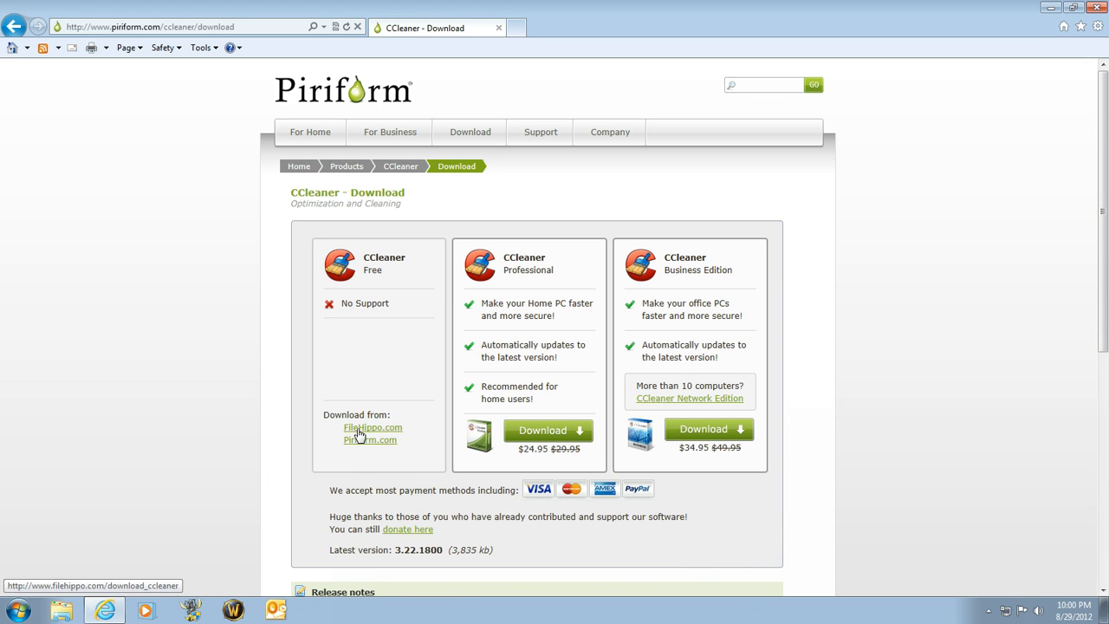
left_click(367, 440)
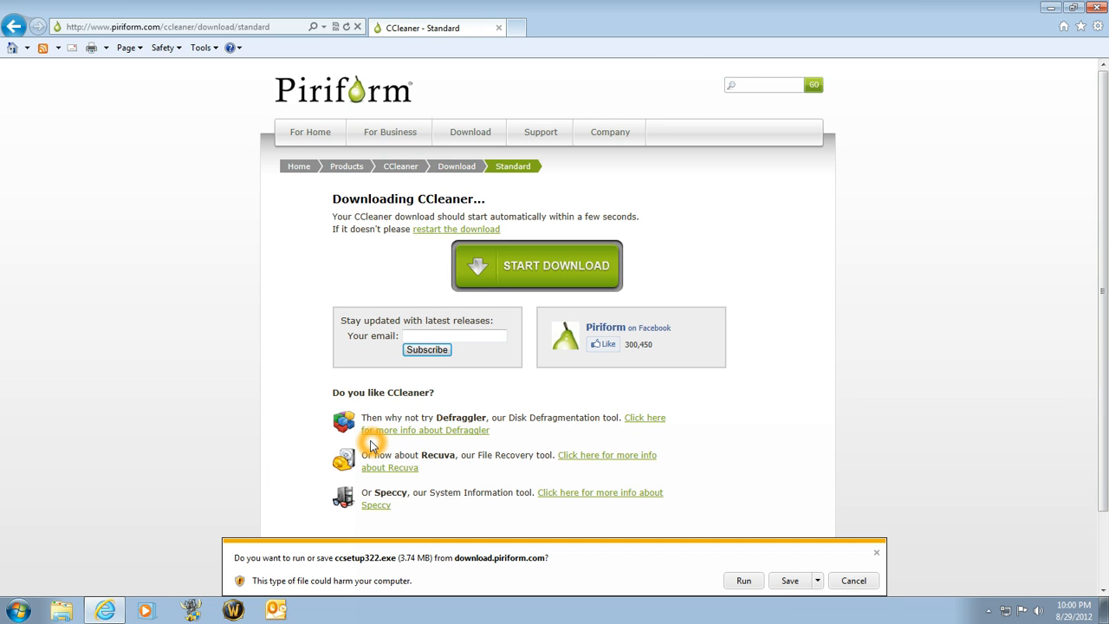
left_click(744, 582)
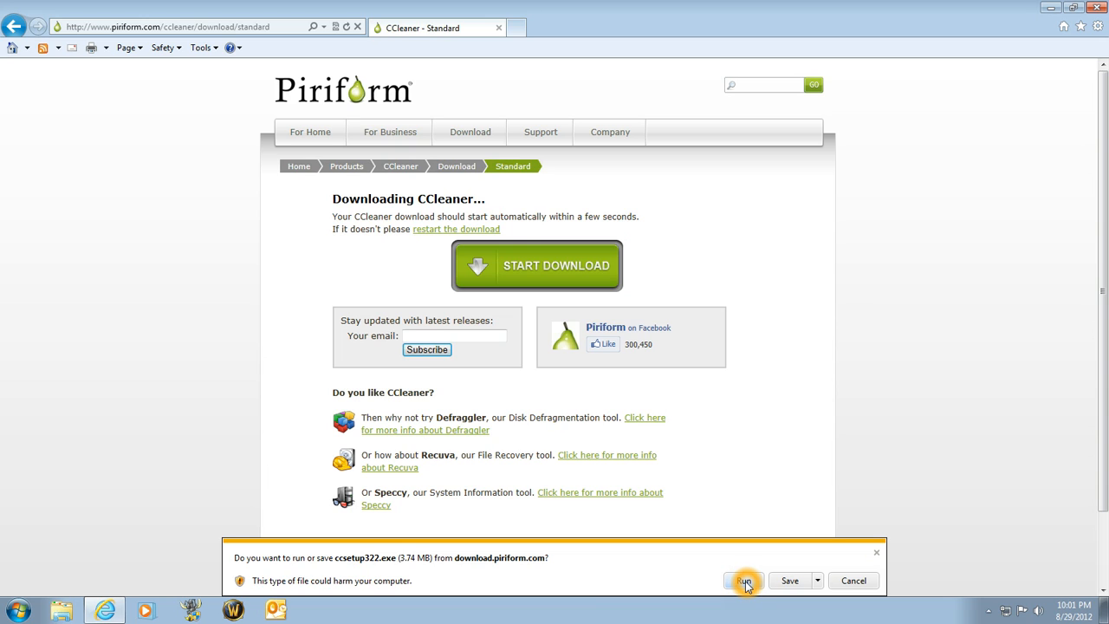
left_click(745, 581)
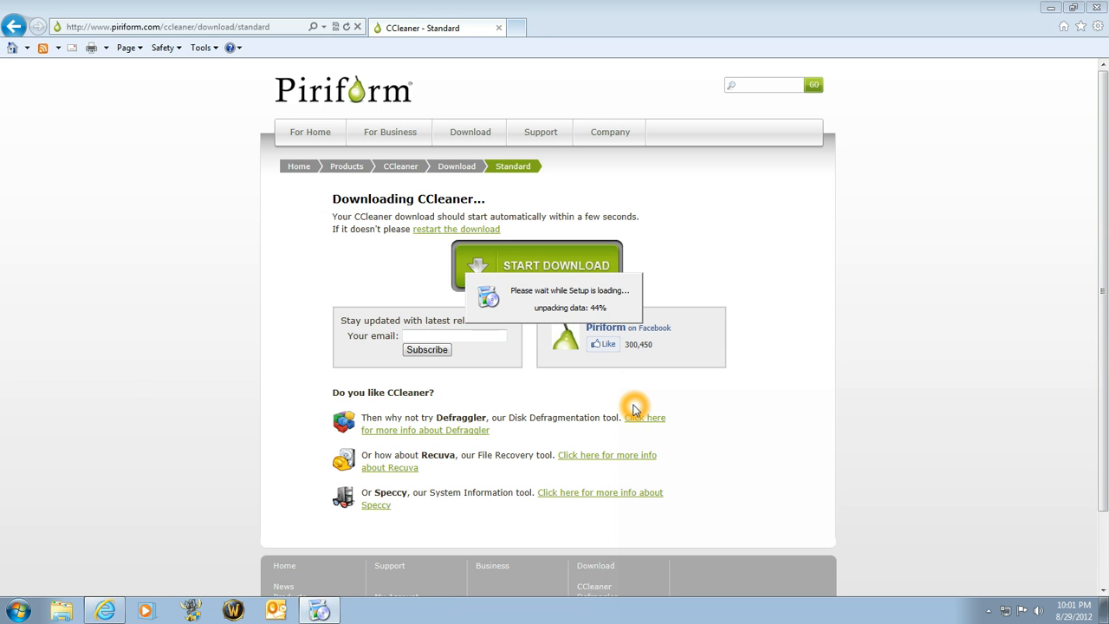
right_click(632, 408)
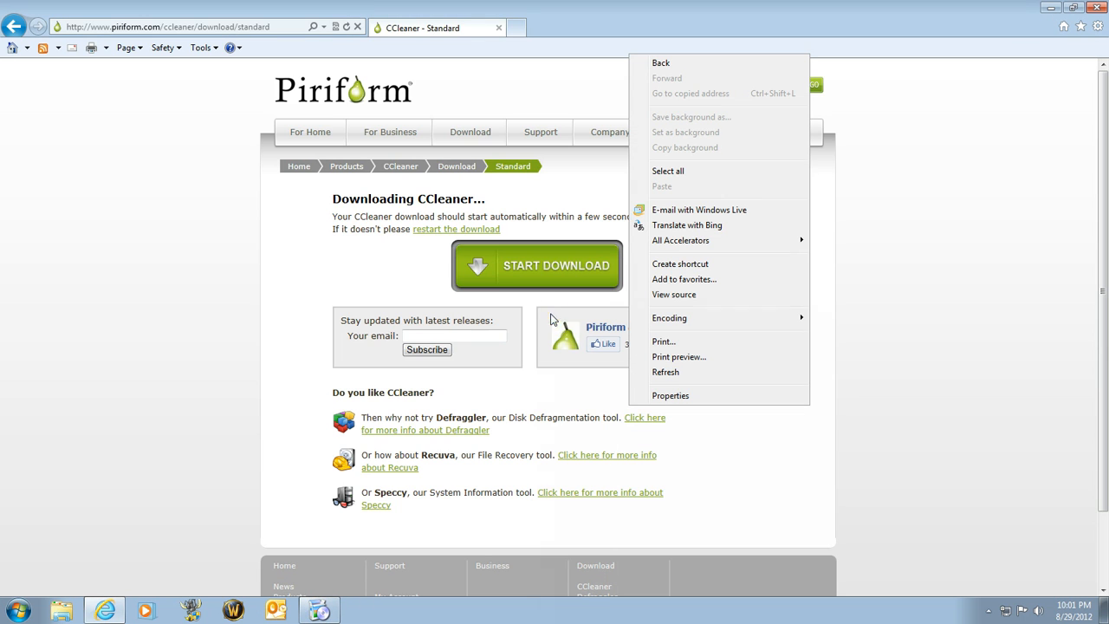
left_click(564, 299)
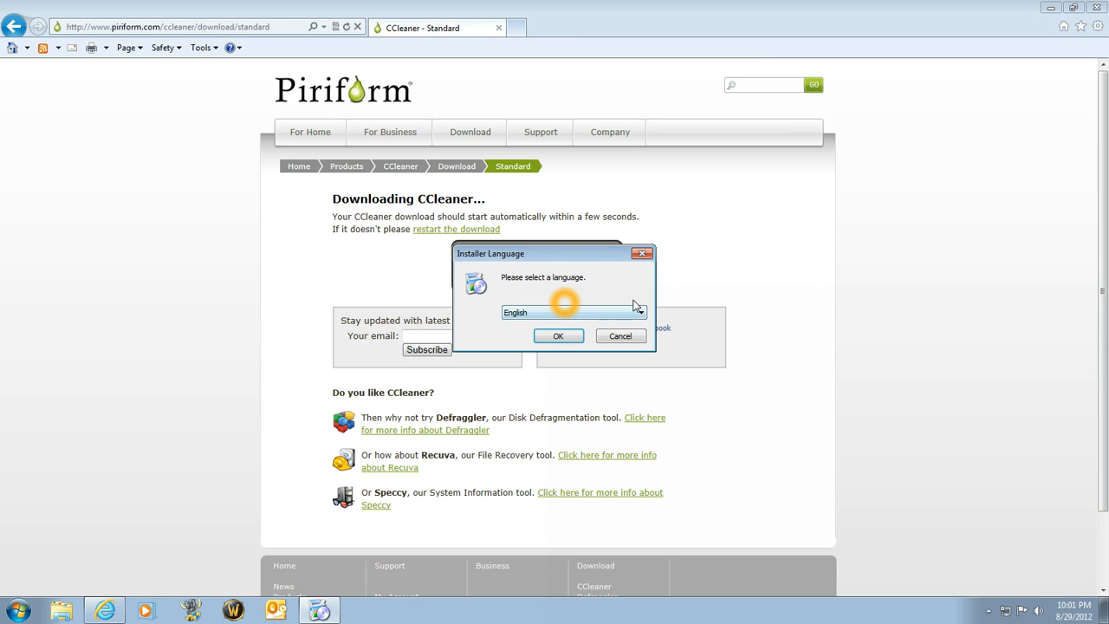
Step: Proceed through the CCleaner setup in English, deselecting the Add Desktop Shortcut and Add Start Menu Shortcuts options
left_click(559, 338)
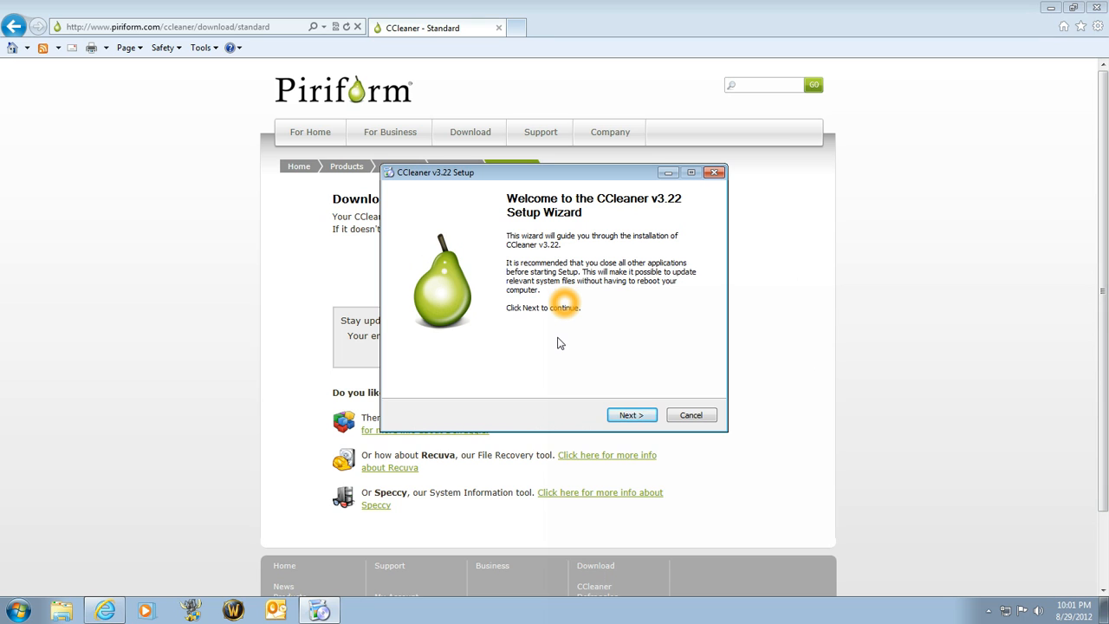
left_click(633, 414)
left_click(635, 416)
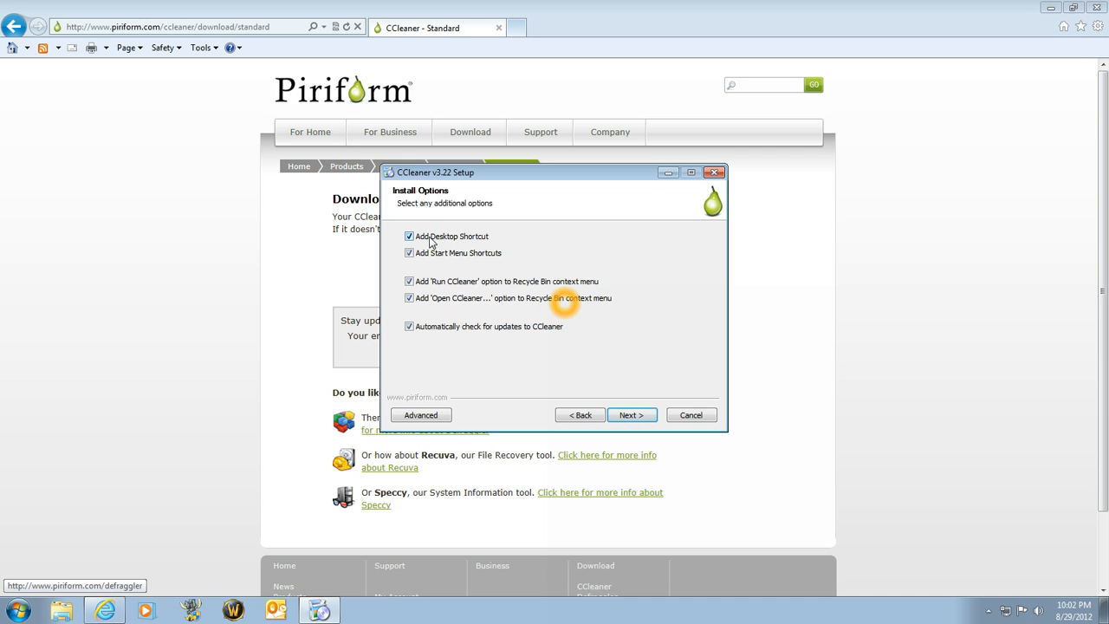
left_click(410, 237)
left_click(410, 253)
left_click(630, 416)
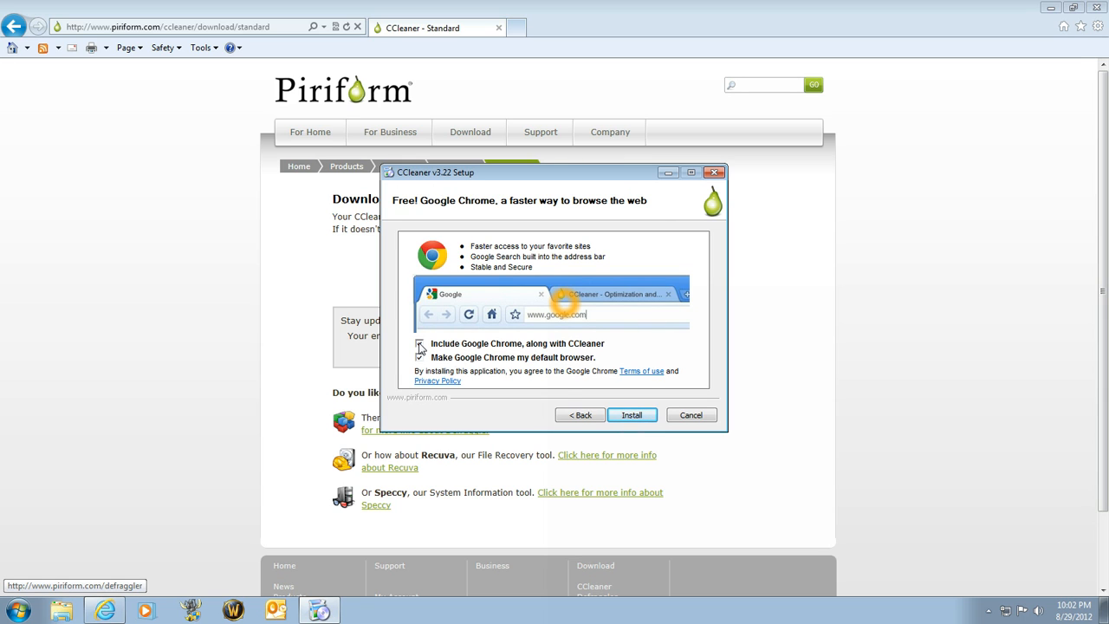
Step: Install CCleaner without Google Chrome, and finish the setup with Run CCleaner v3.22 enabled and View Release notes disabled
left_click(420, 345)
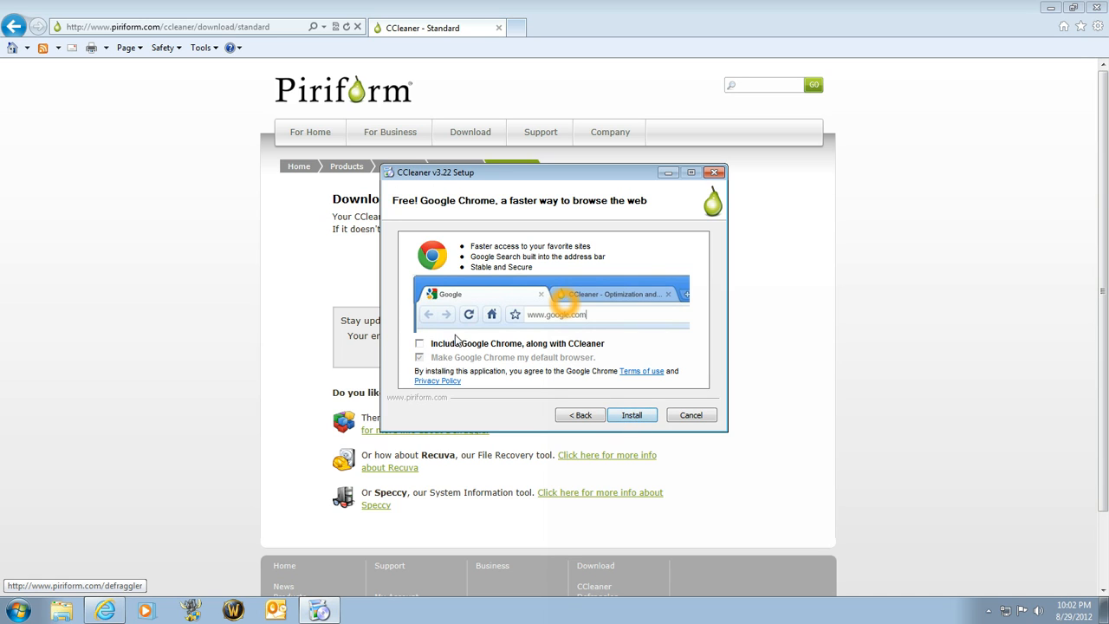
left_click(420, 344)
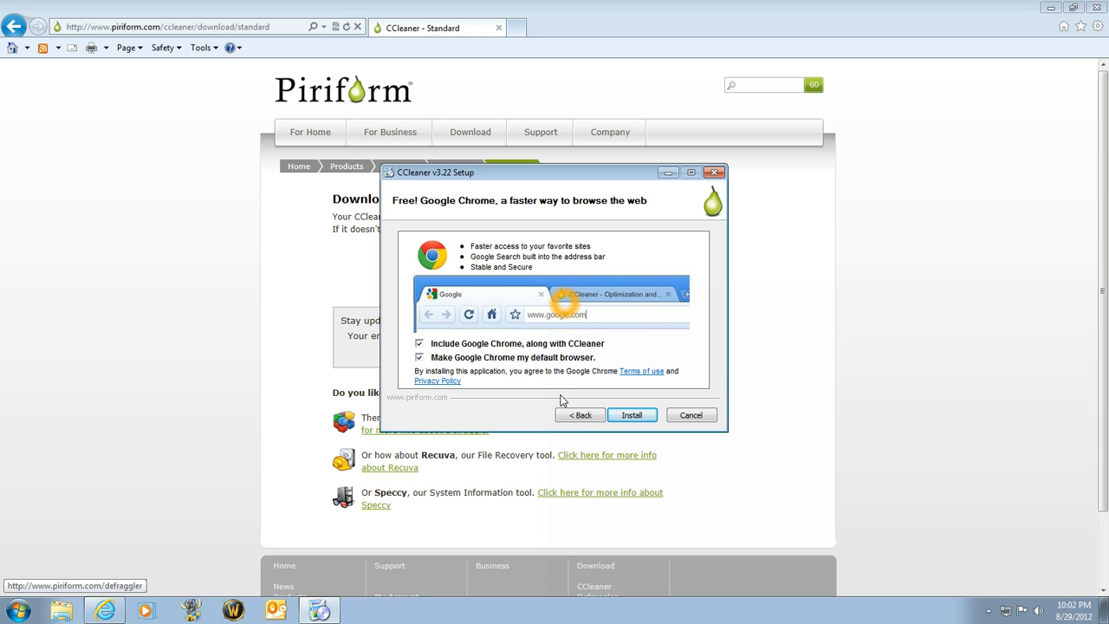
left_click(420, 343)
left_click(629, 416)
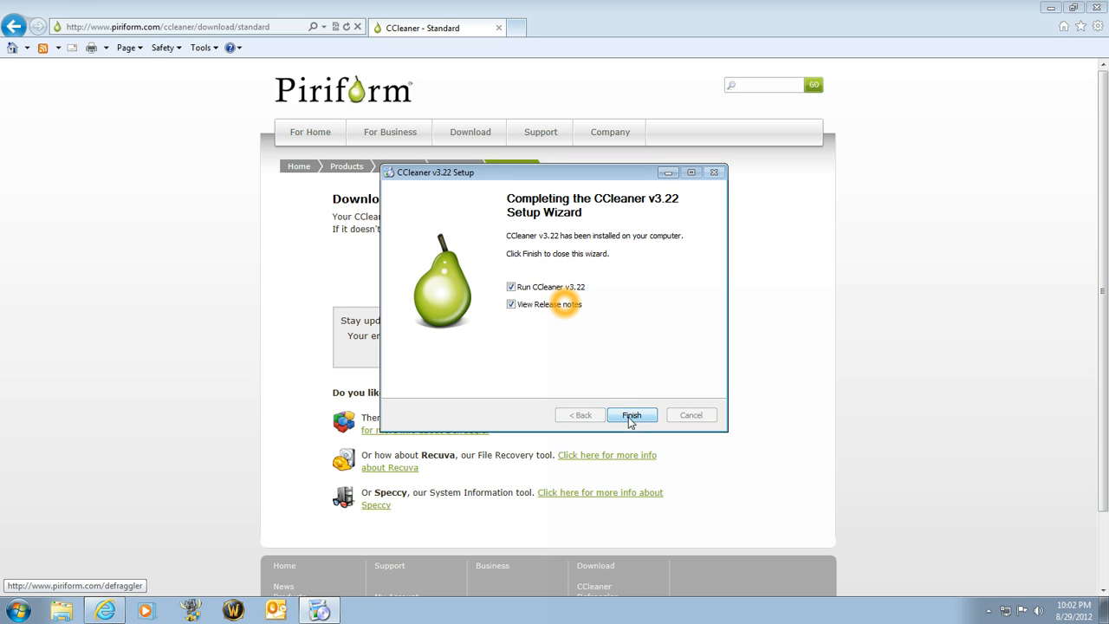
left_click(531, 309)
left_click(631, 414)
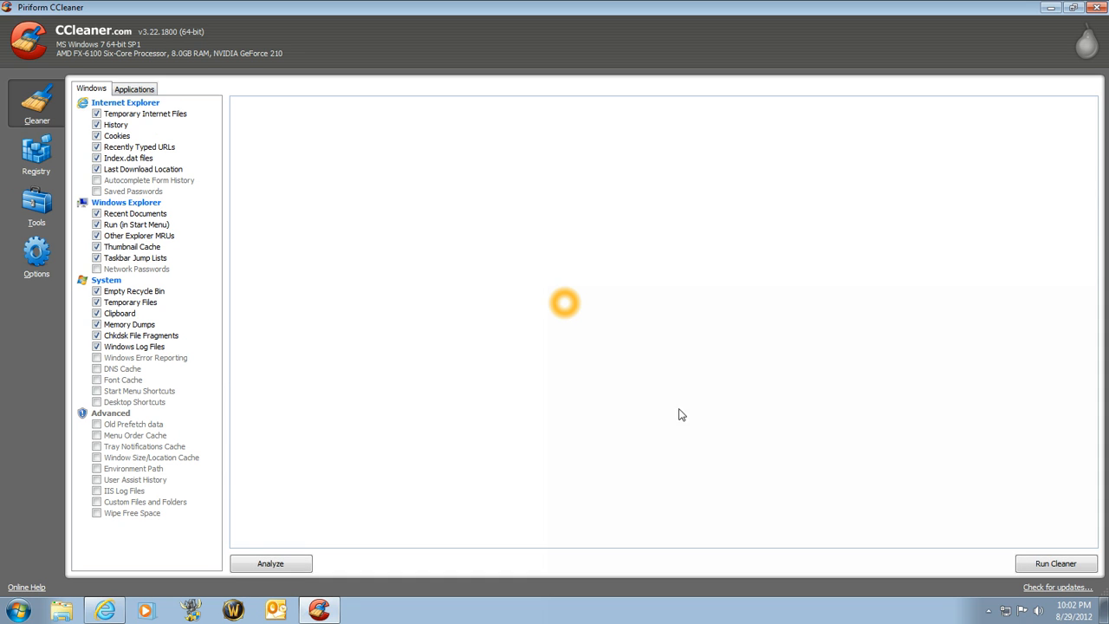
Step: Run the cleaner with the preset Windows and Applications selections, and analyze the system again for remaining files
left_click(1046, 568)
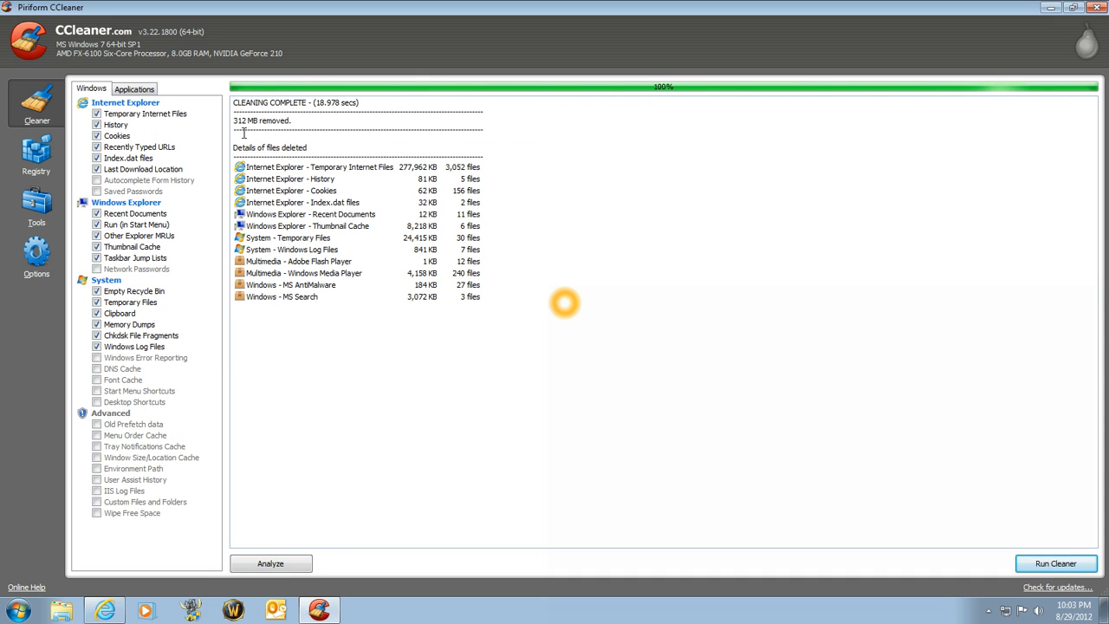
left_click(140, 90)
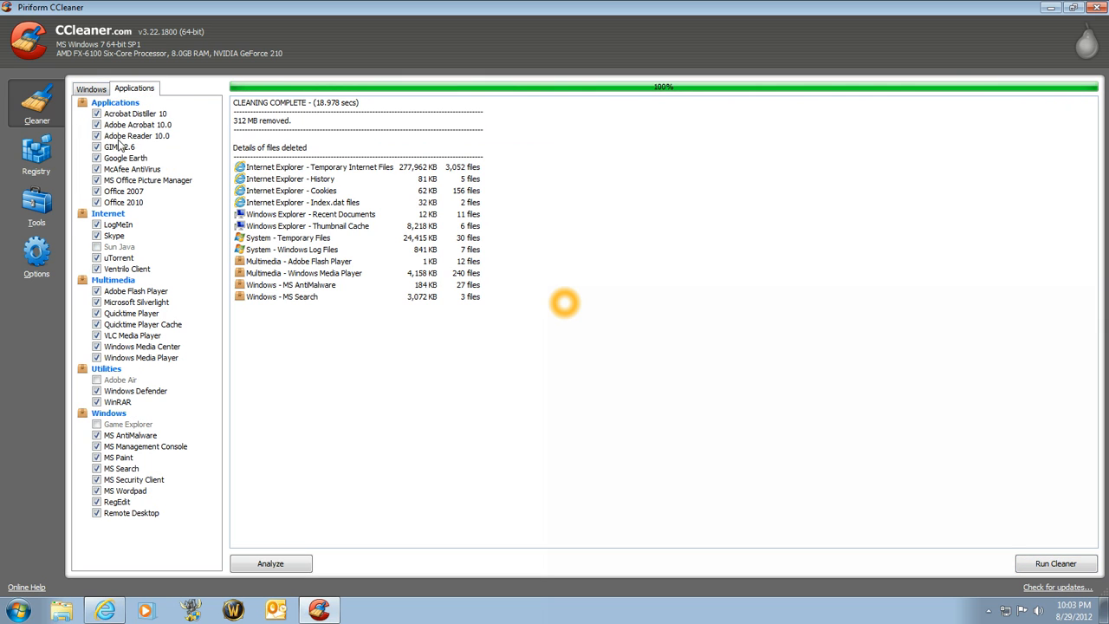
left_click(91, 89)
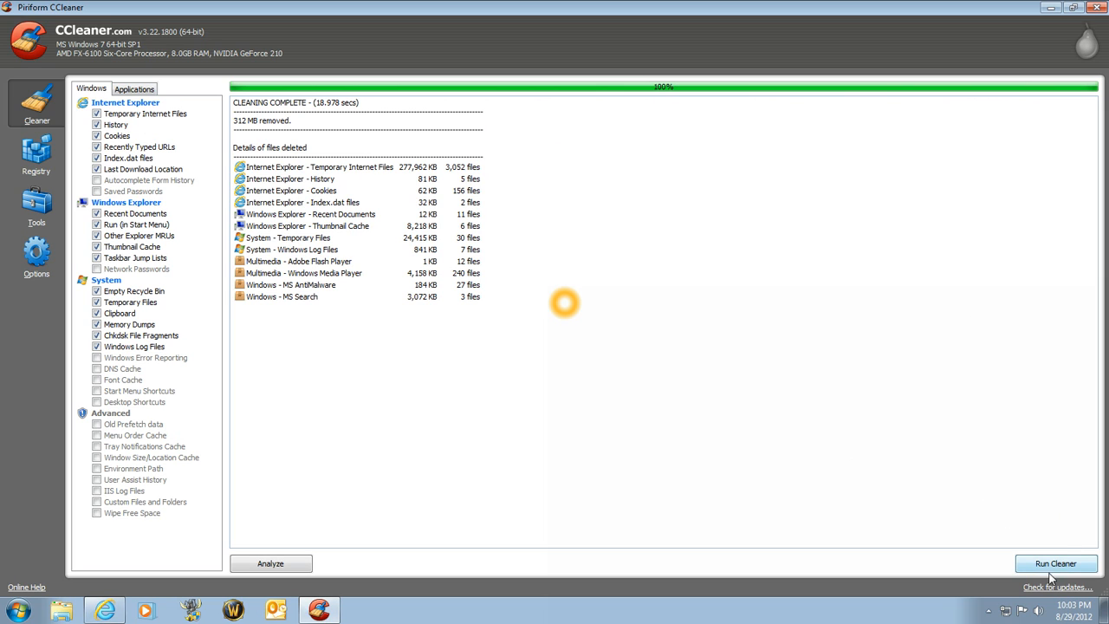
left_click(286, 564)
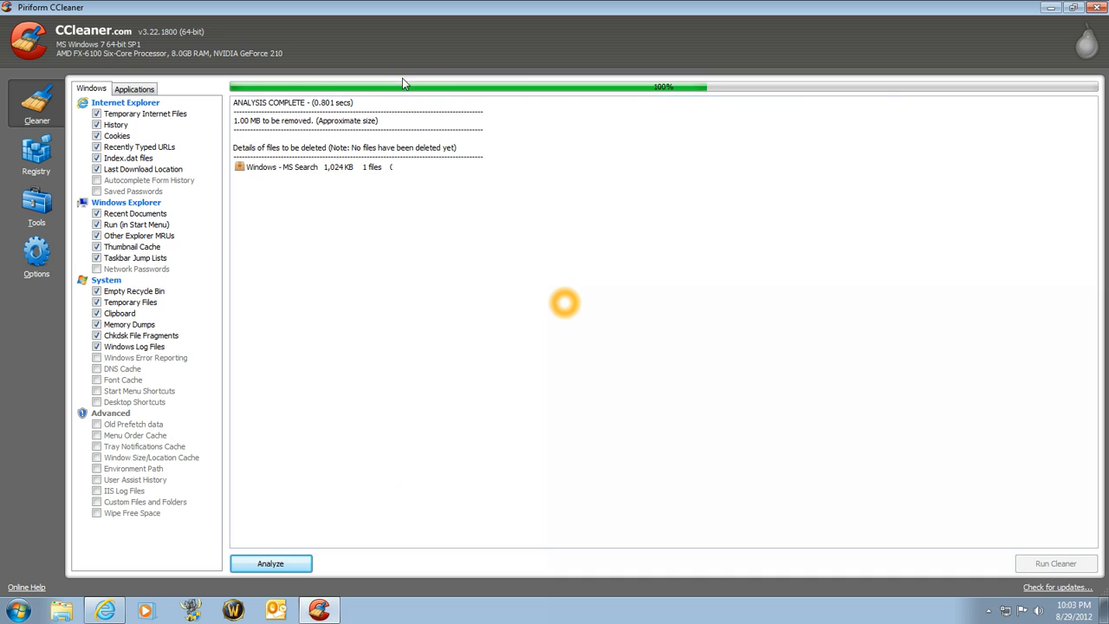
left_click(233, 127)
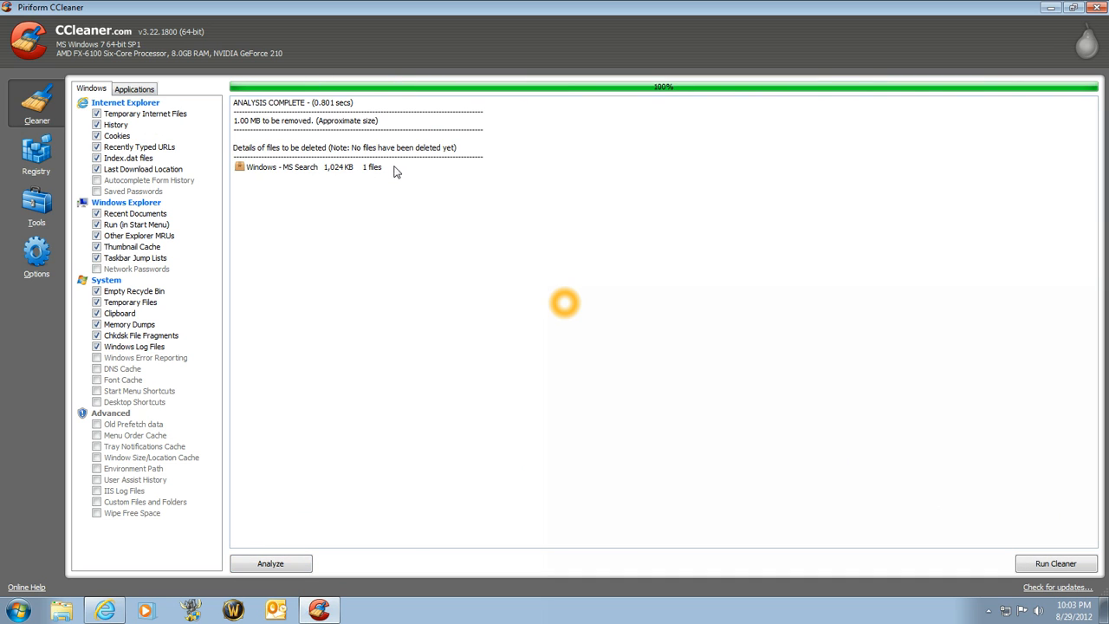
Step: Scan the registry for issues with all Registry Cleaner categories selected
left_click(343, 167)
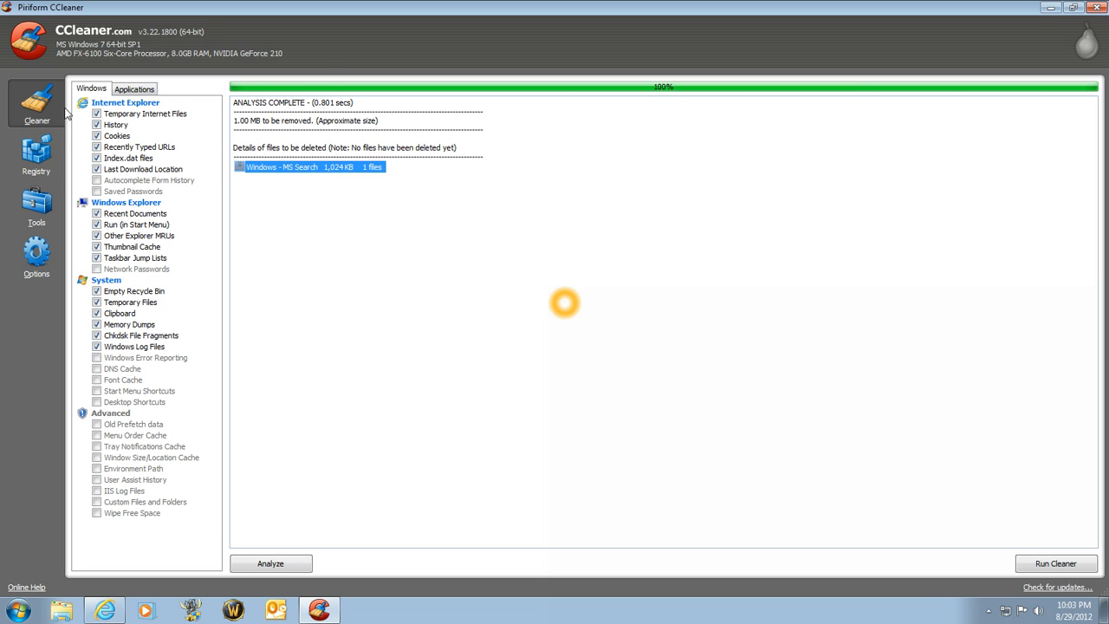
left_click(47, 150)
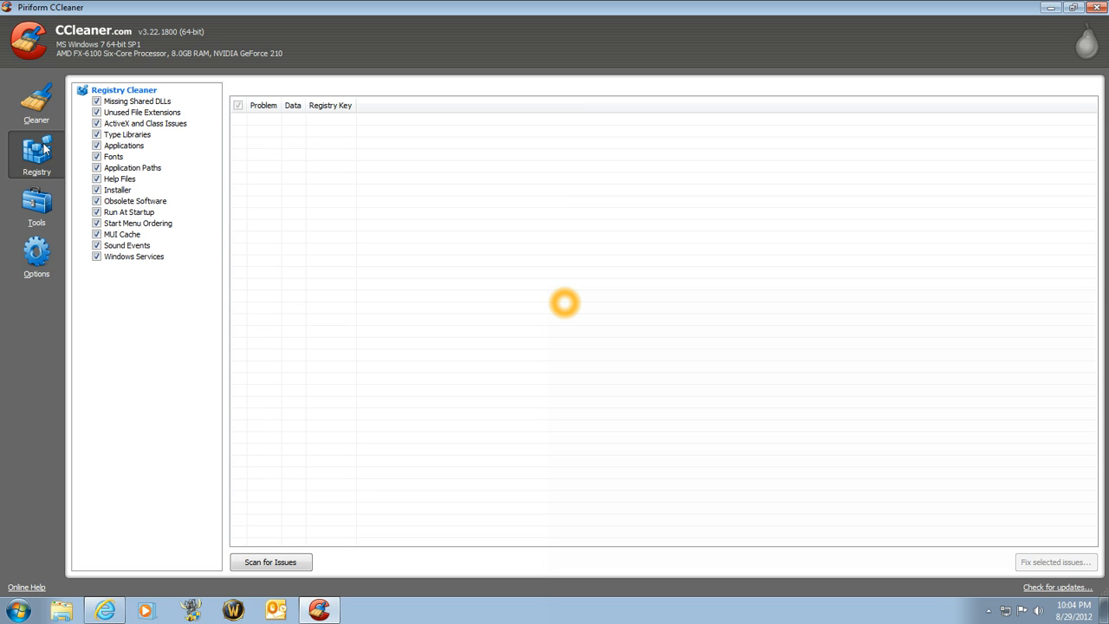
left_click(291, 567)
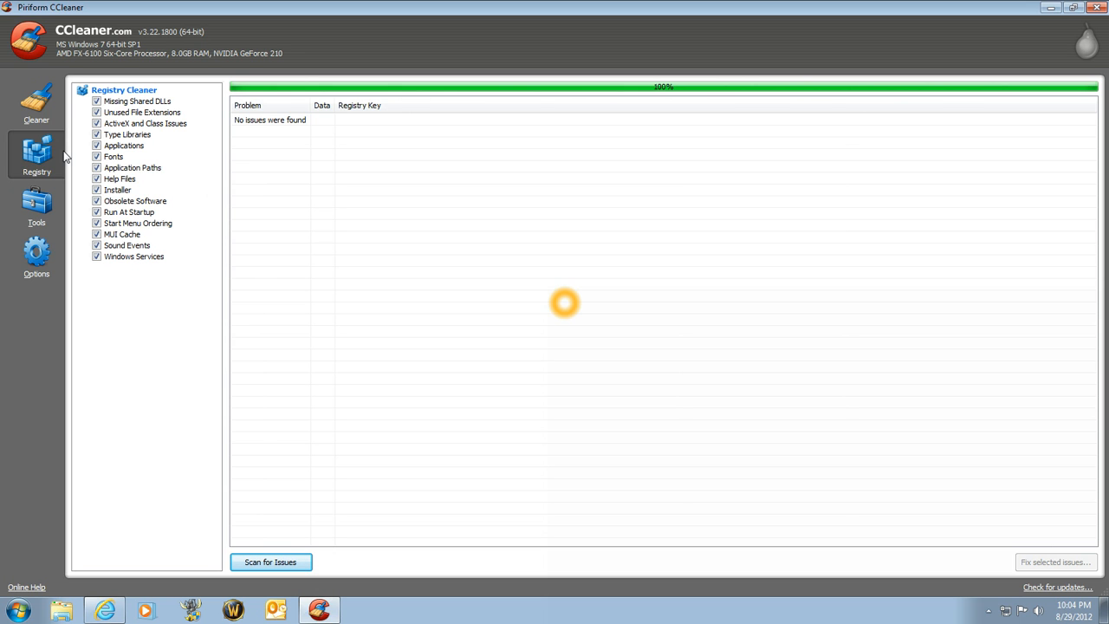
Step: View the installed programs in CCleaner's uninstall tool and in the Windows Programs and Features list
left_click(45, 205)
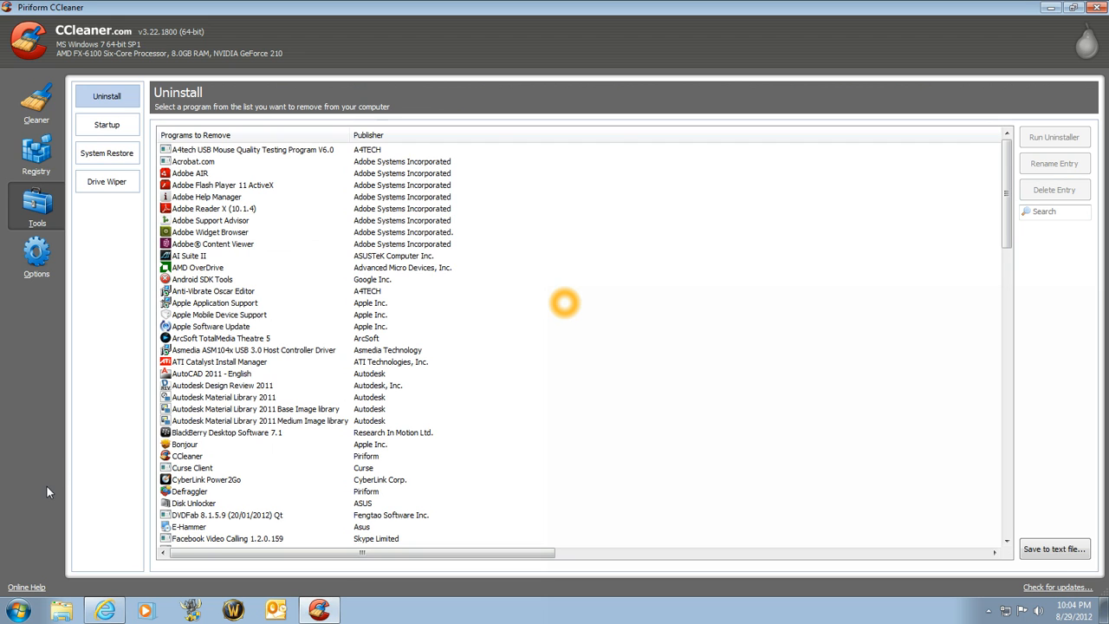
left_click(10, 610)
left_click(223, 446)
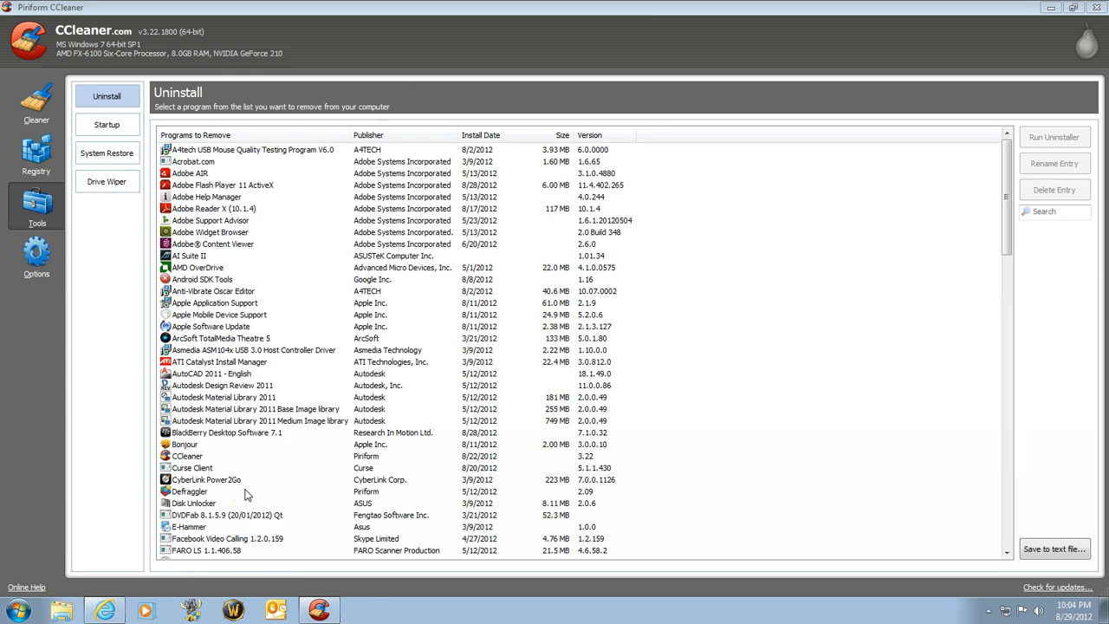
left_click(65, 560)
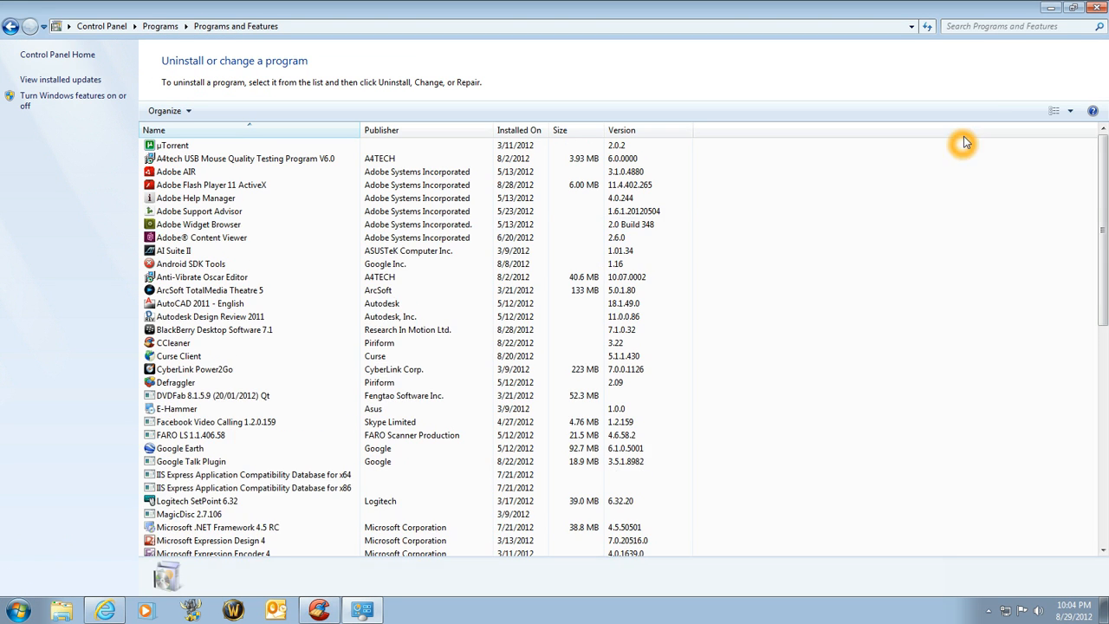
scroll(607, 243, "down", 7)
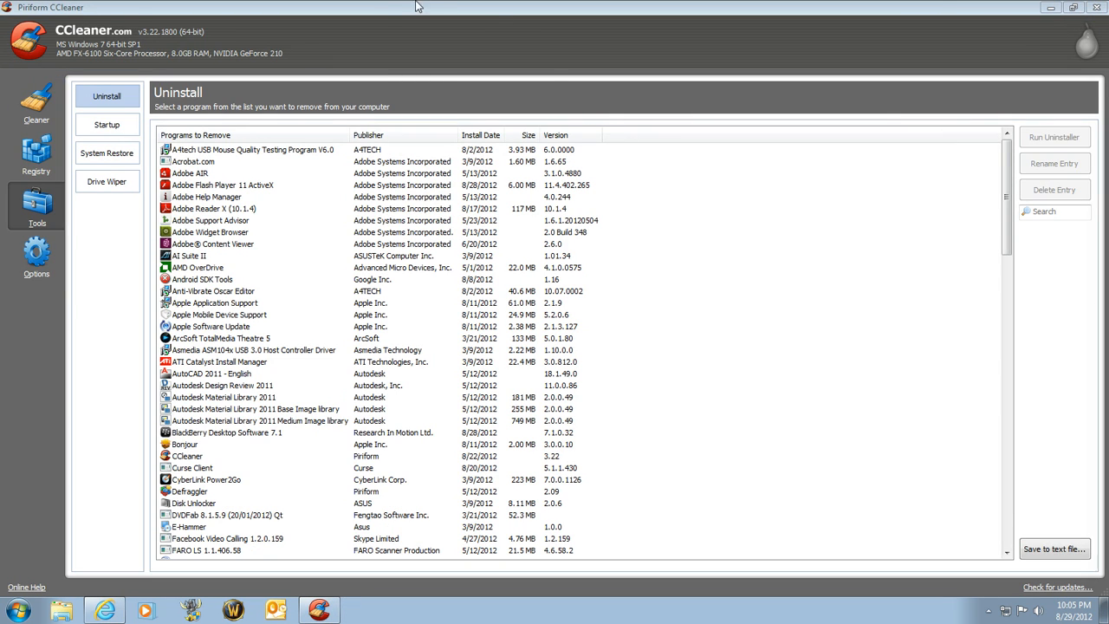
left_click(79, 41)
left_click(92, 97)
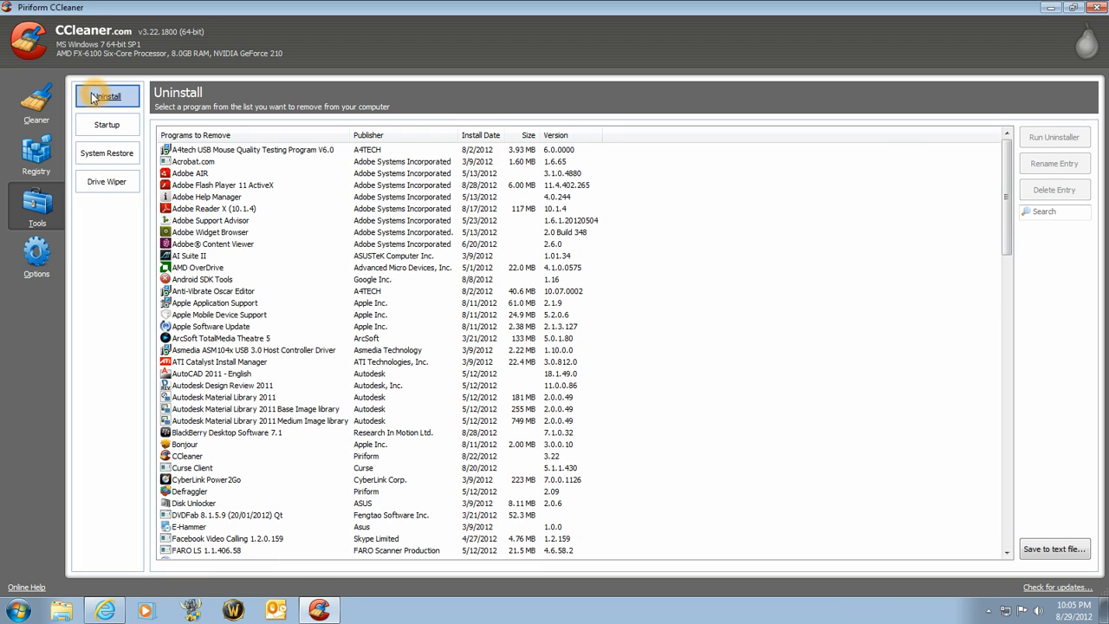
left_click(209, 257)
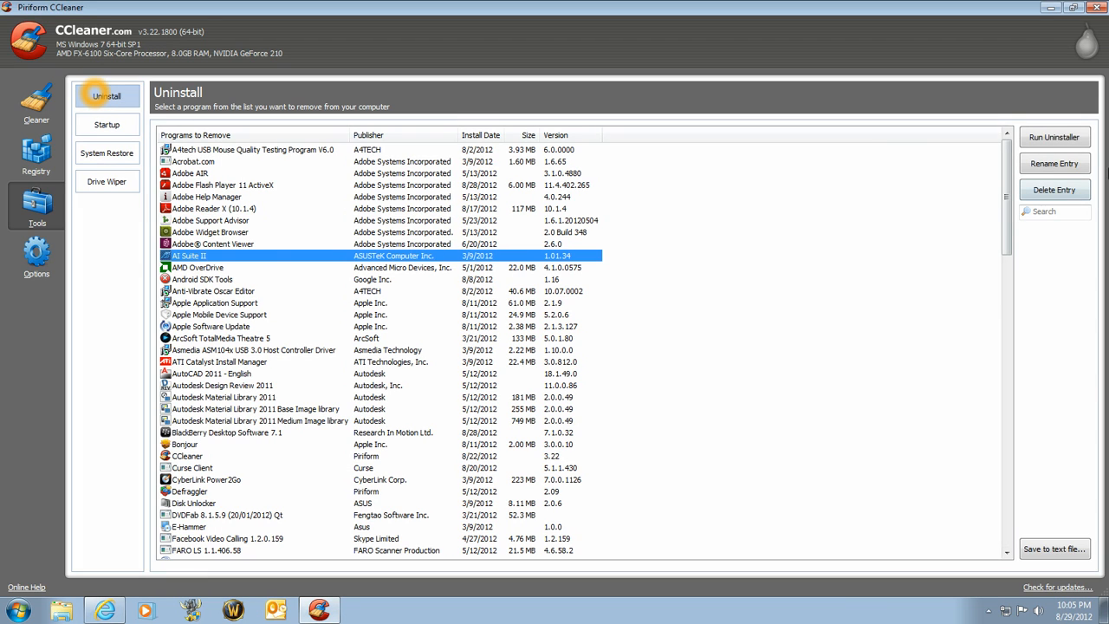
left_click(1037, 193)
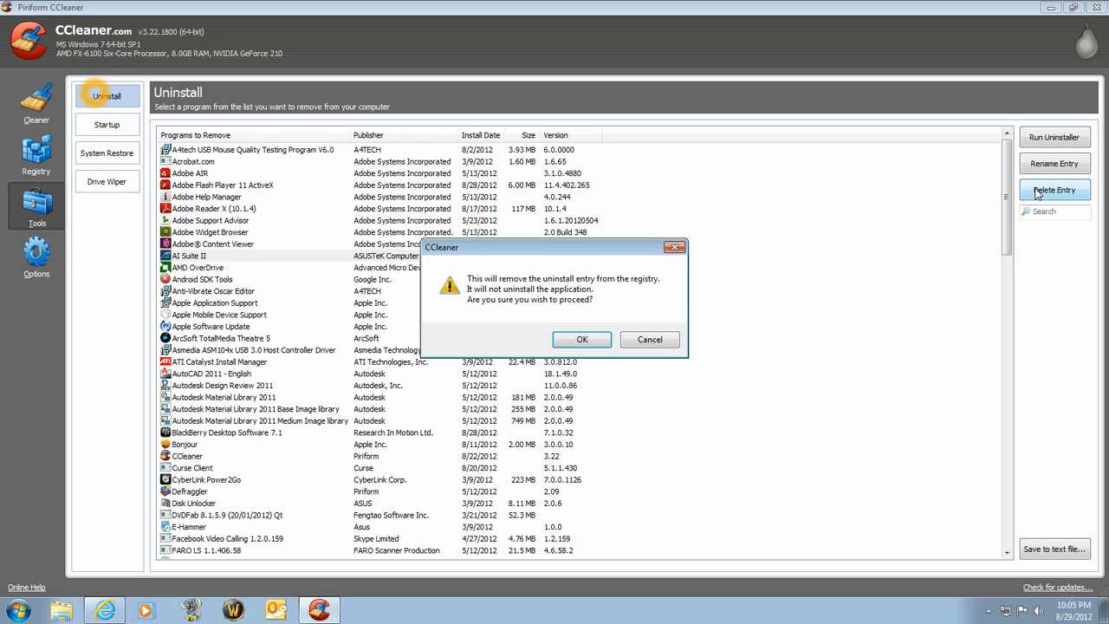
left_click(649, 341)
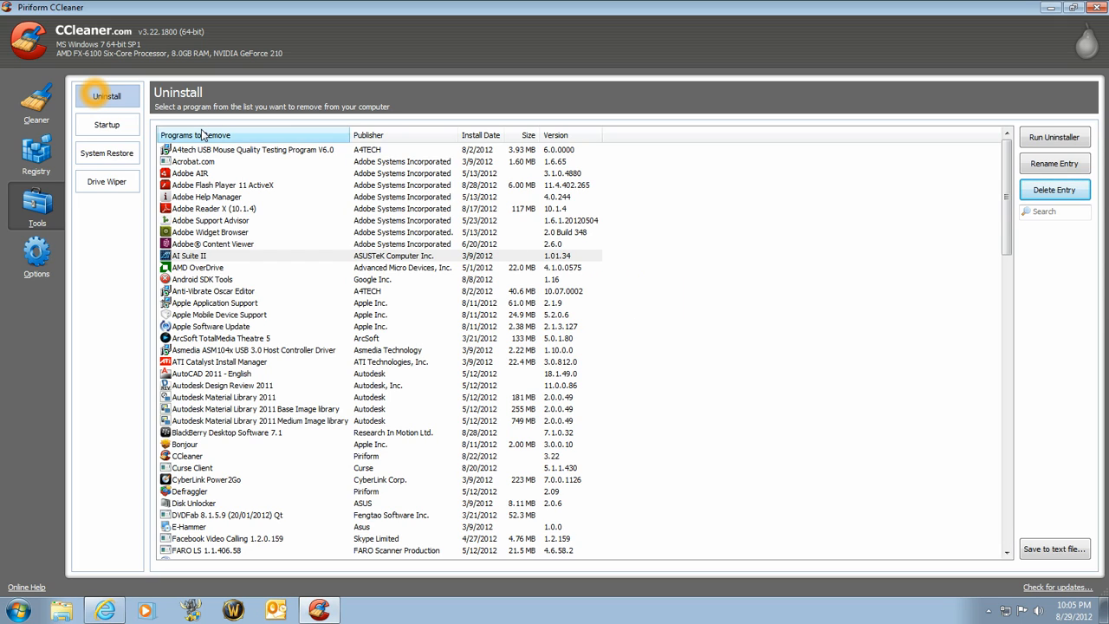
Step: Try to disable the AdobeBridge entry among the Windows startup programs
left_click(113, 126)
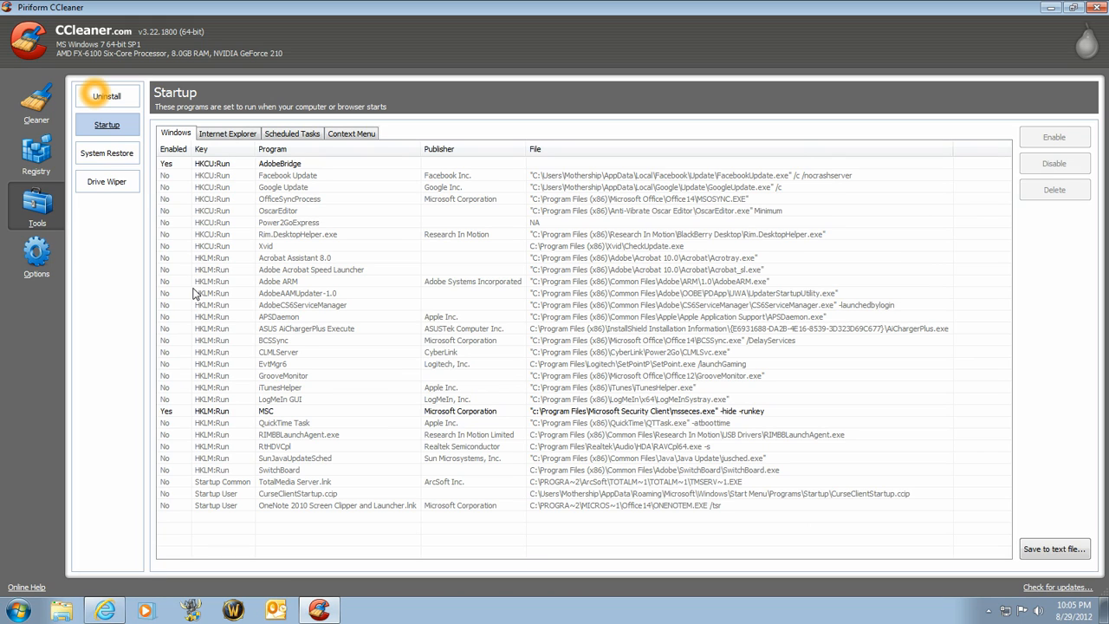
left_click(572, 414)
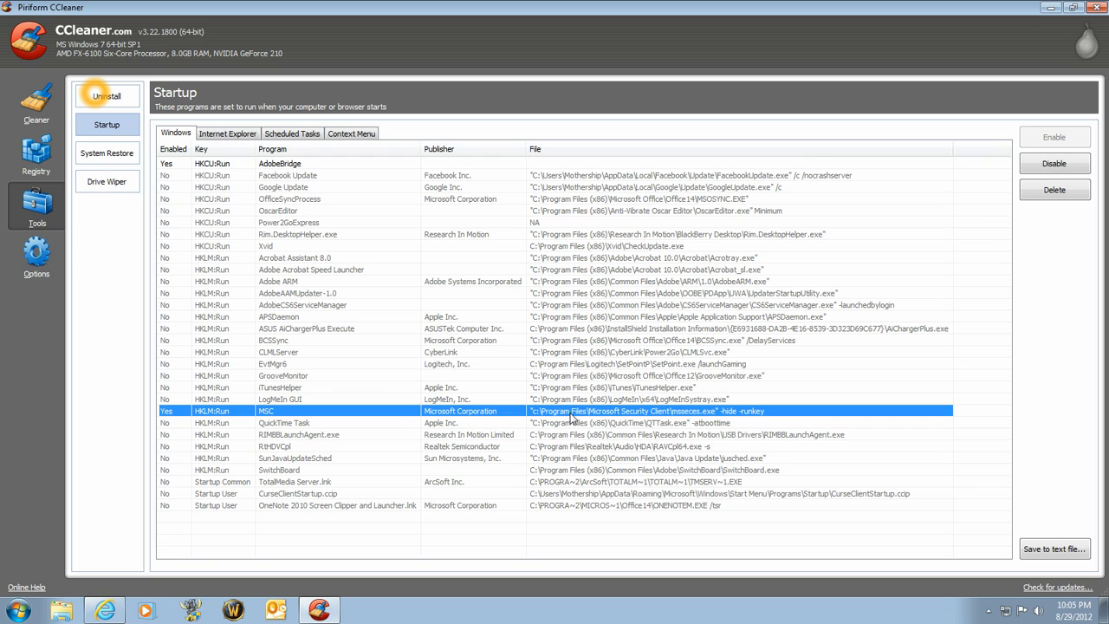
left_click(297, 165)
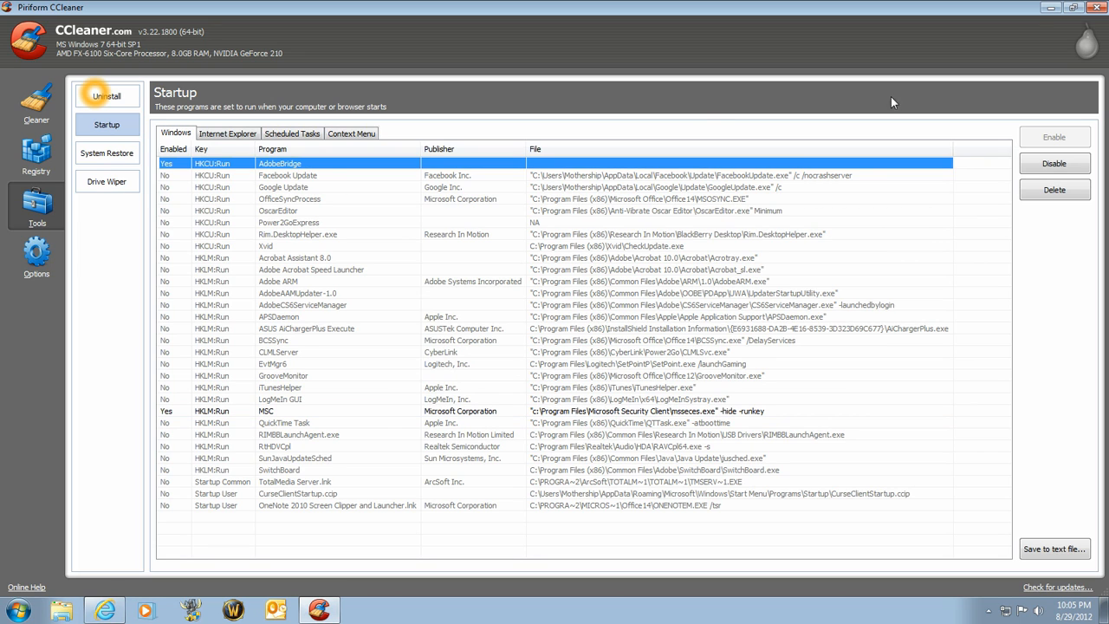
left_click(1052, 161)
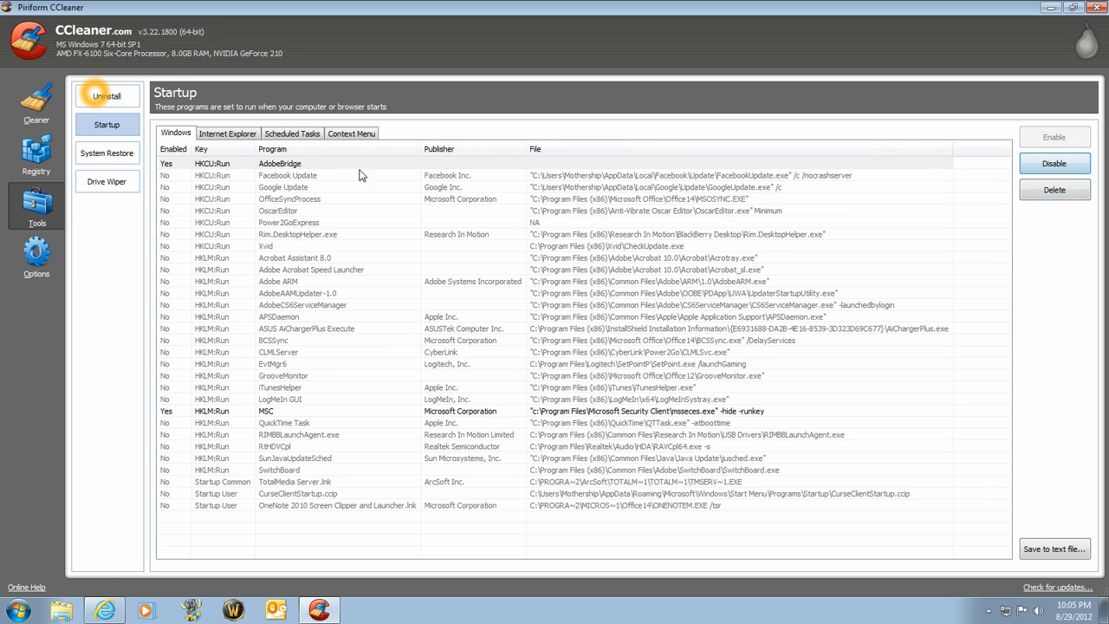
left_click(224, 166)
left_click(1042, 166)
left_click(1053, 166)
left_click(246, 166)
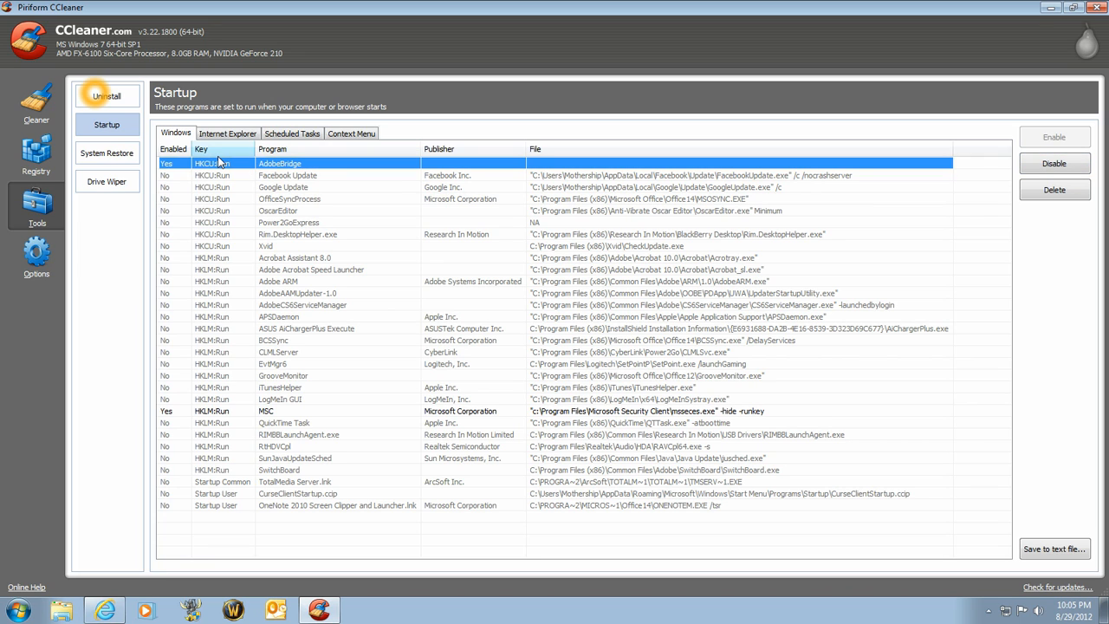
left_click(1059, 164)
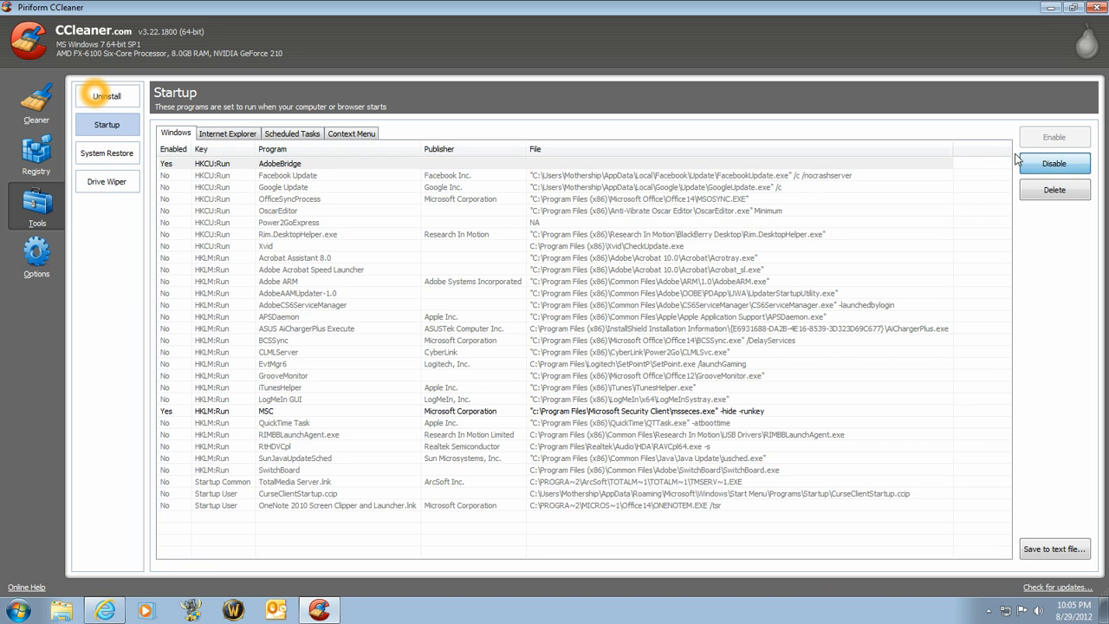
left_click(620, 166)
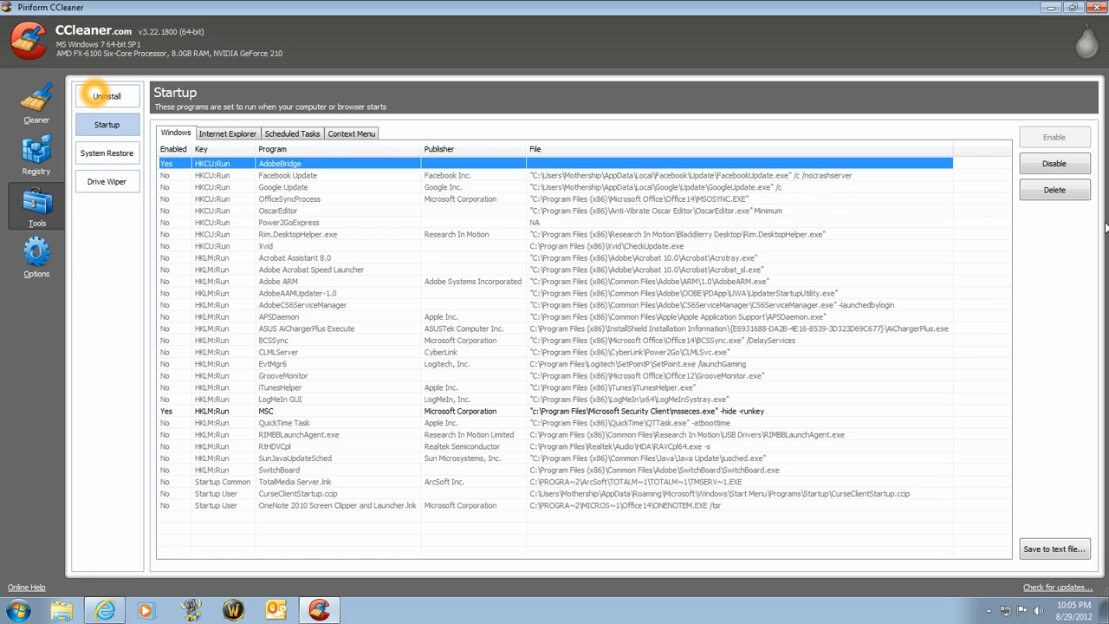
Step: Disable both Groove GFS Browser Helper entries among the Internet Explorer startup items
left_click(228, 135)
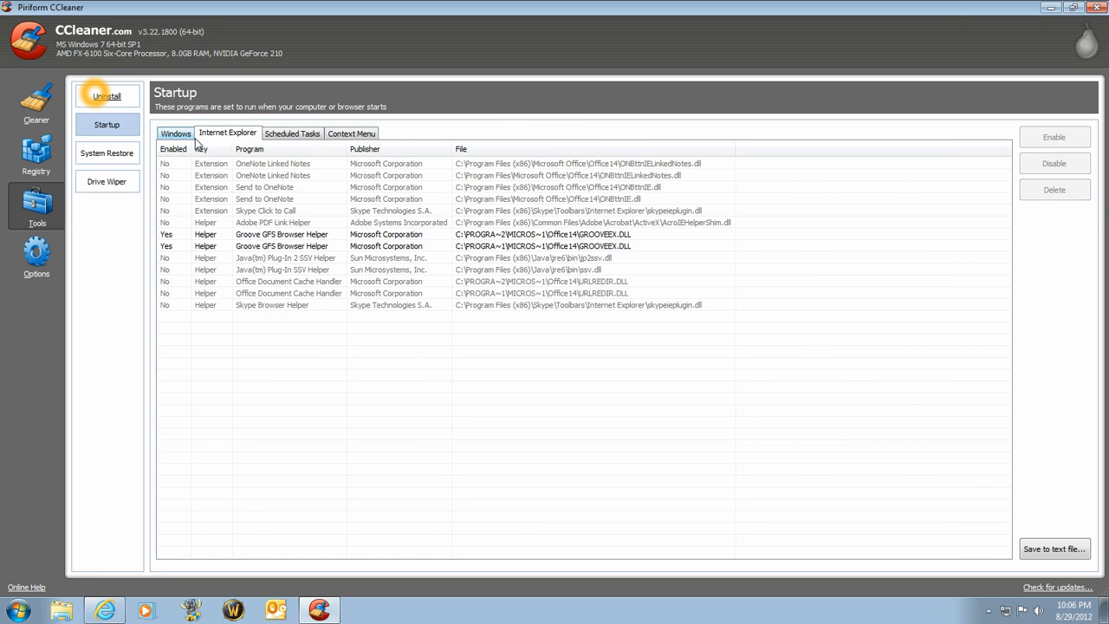
left_click(265, 235)
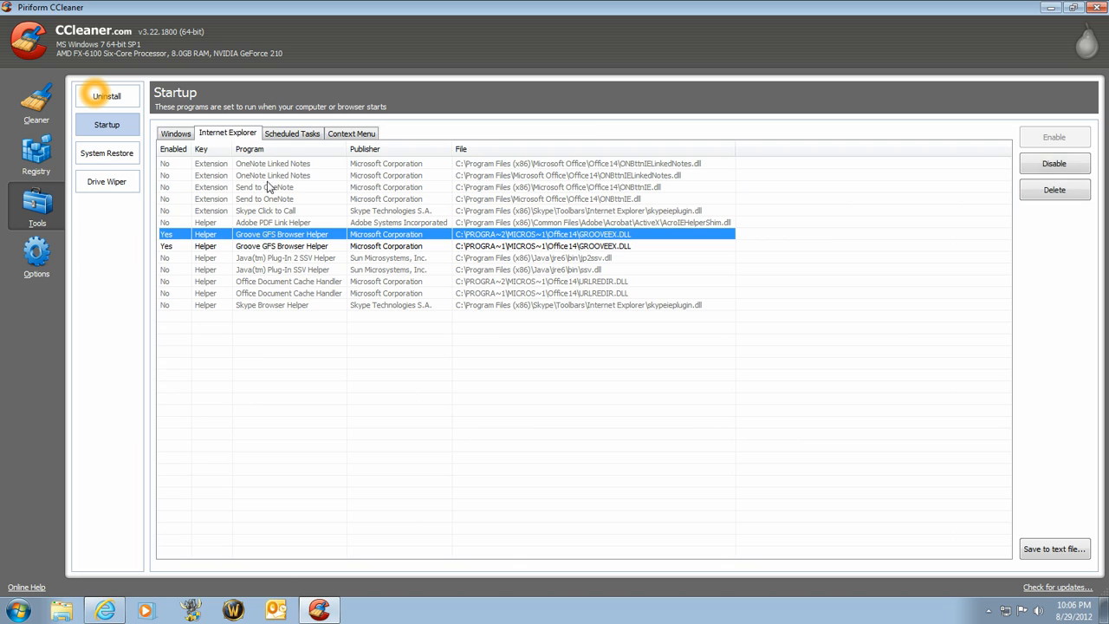
left_click(1067, 163)
left_click(625, 249)
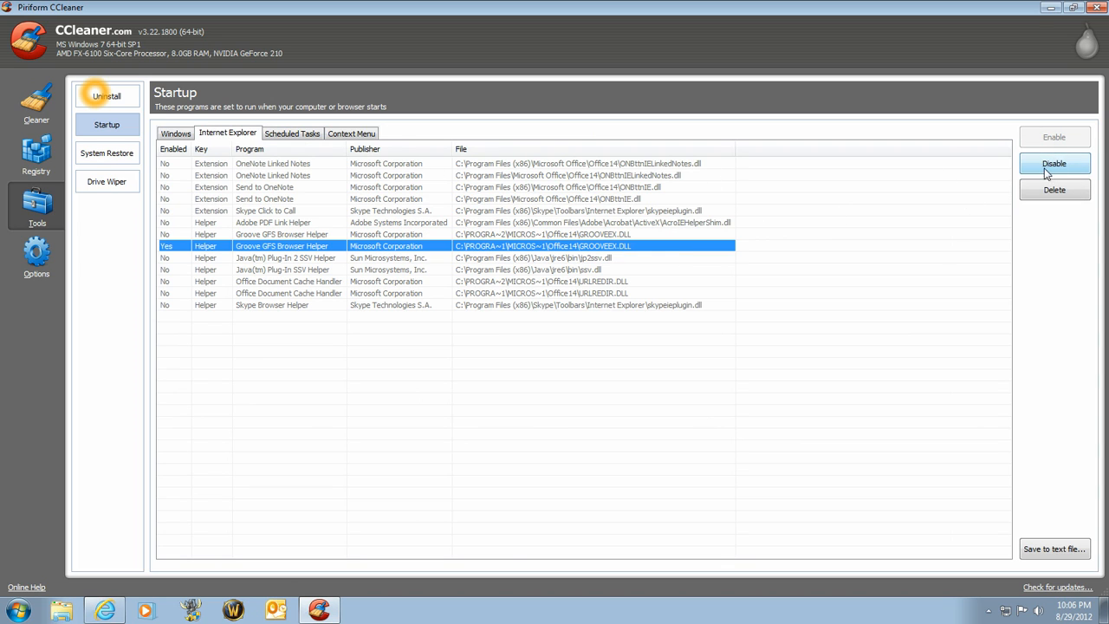
left_click(1047, 169)
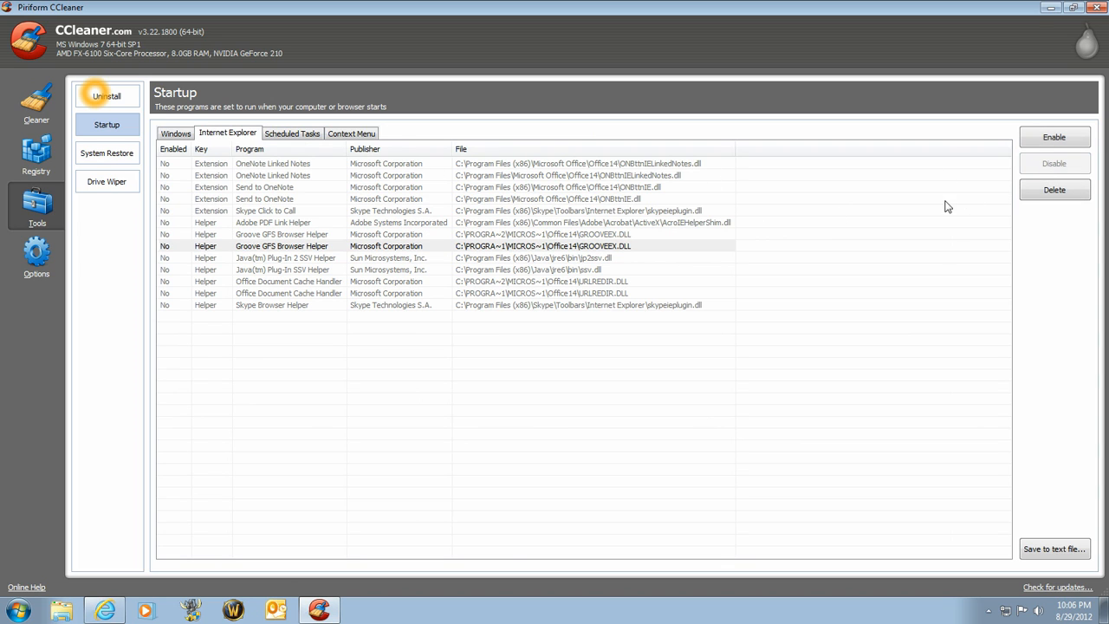
Step: Disable the two FacebookUpdateTask and two GoogleUpdateTask entries in the startup tool's scheduled tasks
left_click(295, 134)
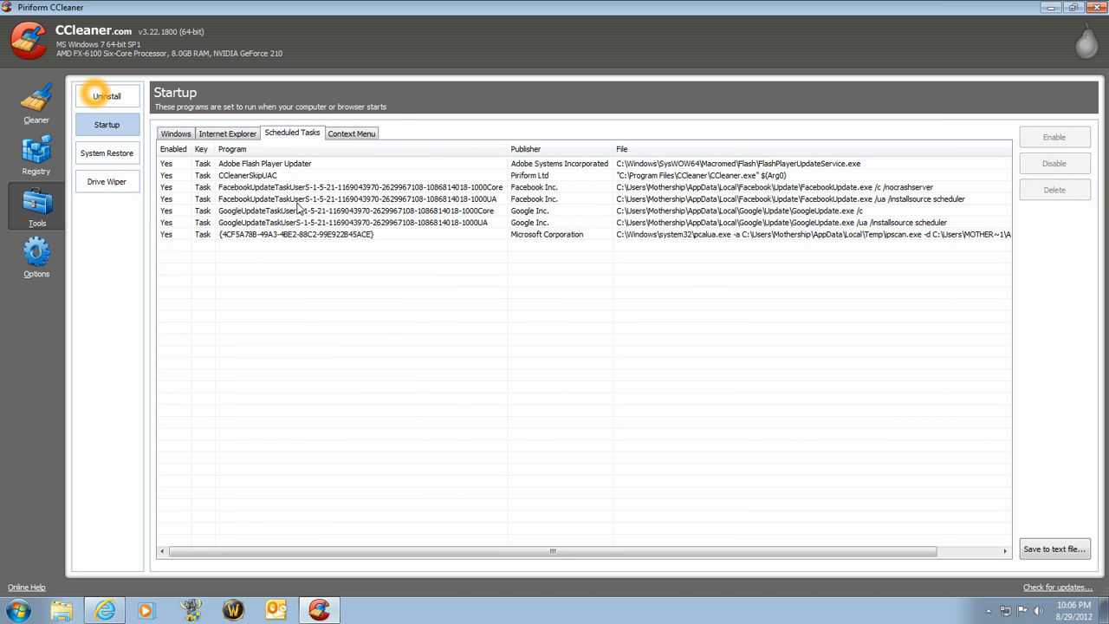
left_click(327, 199)
left_click(1073, 163)
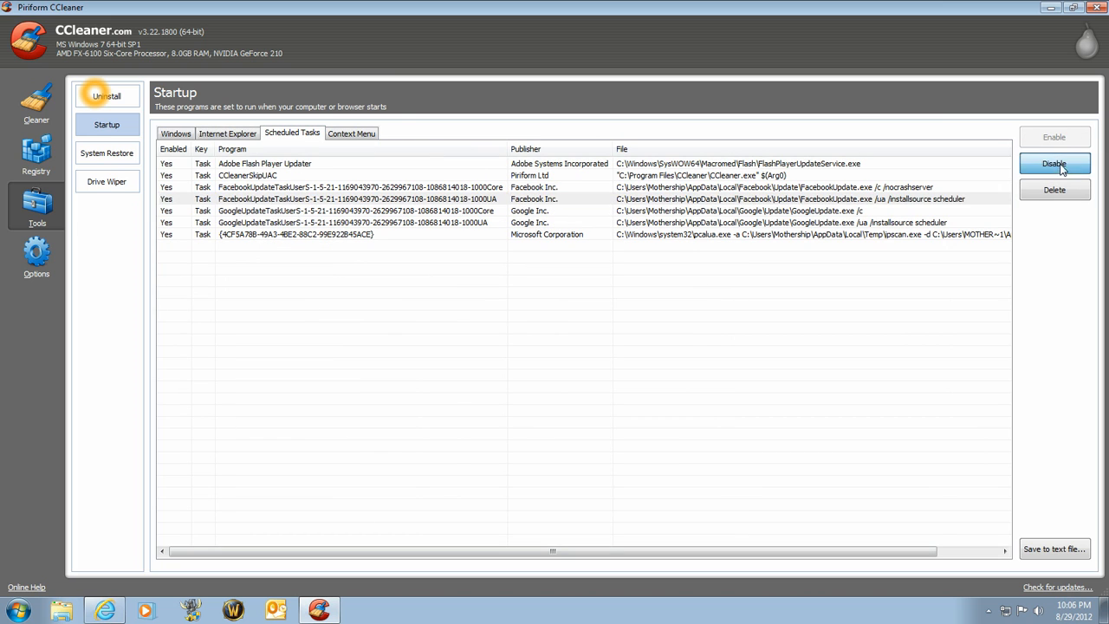
left_click(893, 188)
left_click(1048, 164)
key("Down")
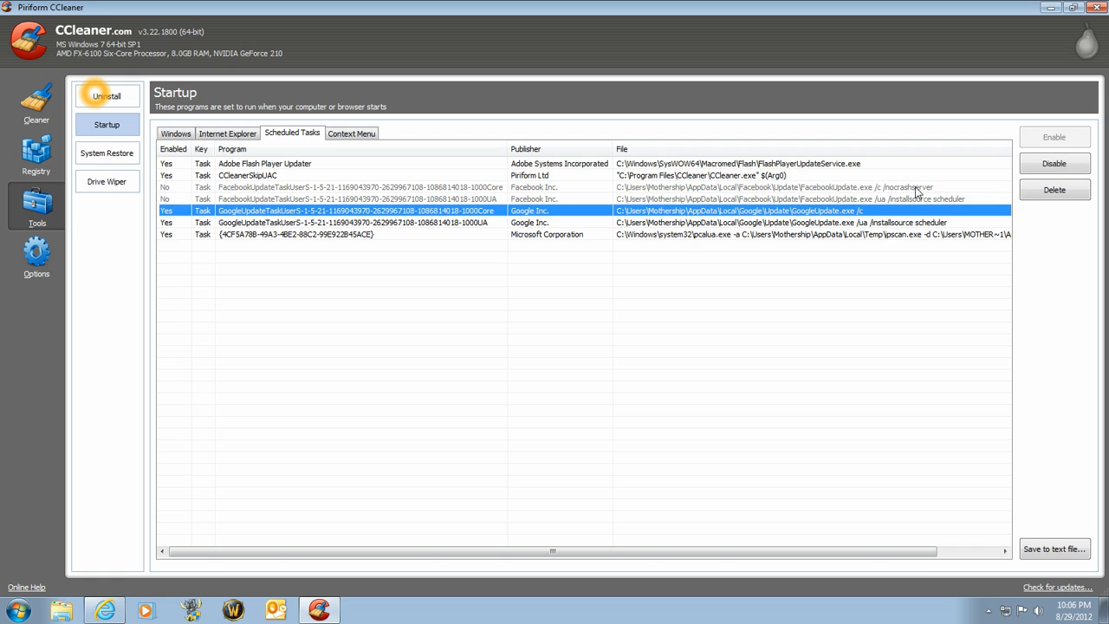
left_click(1056, 165)
key("Down")
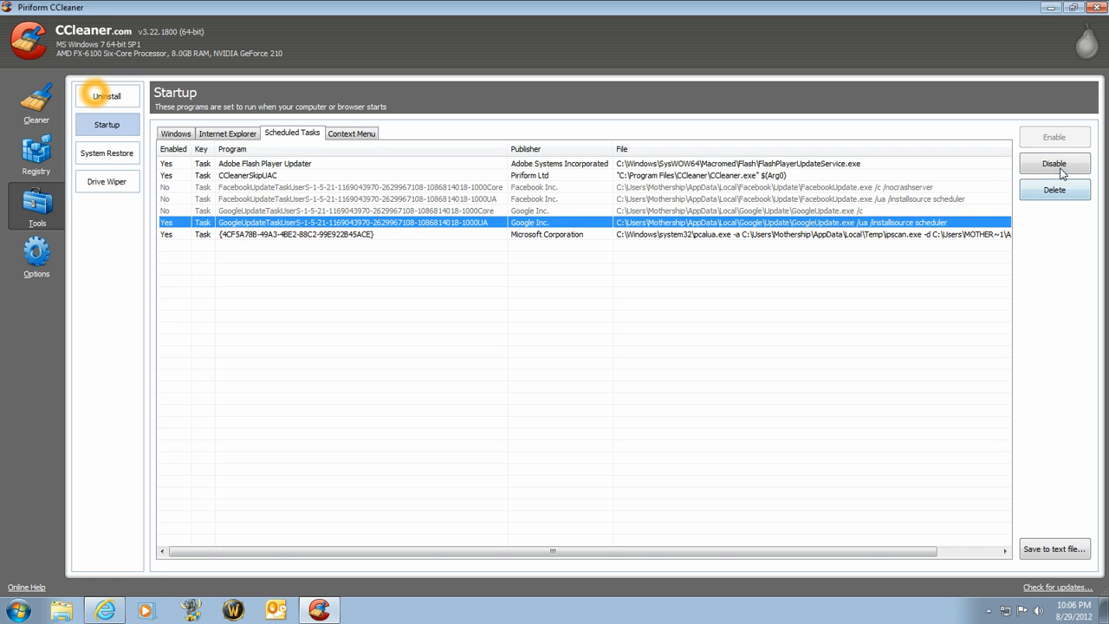
left_click(1058, 166)
Step: Disable the scheduled tasks for Microsoft's pcalua.exe, CCleanerSkipUAC and Adobe Flash Player Updater
left_click(286, 247)
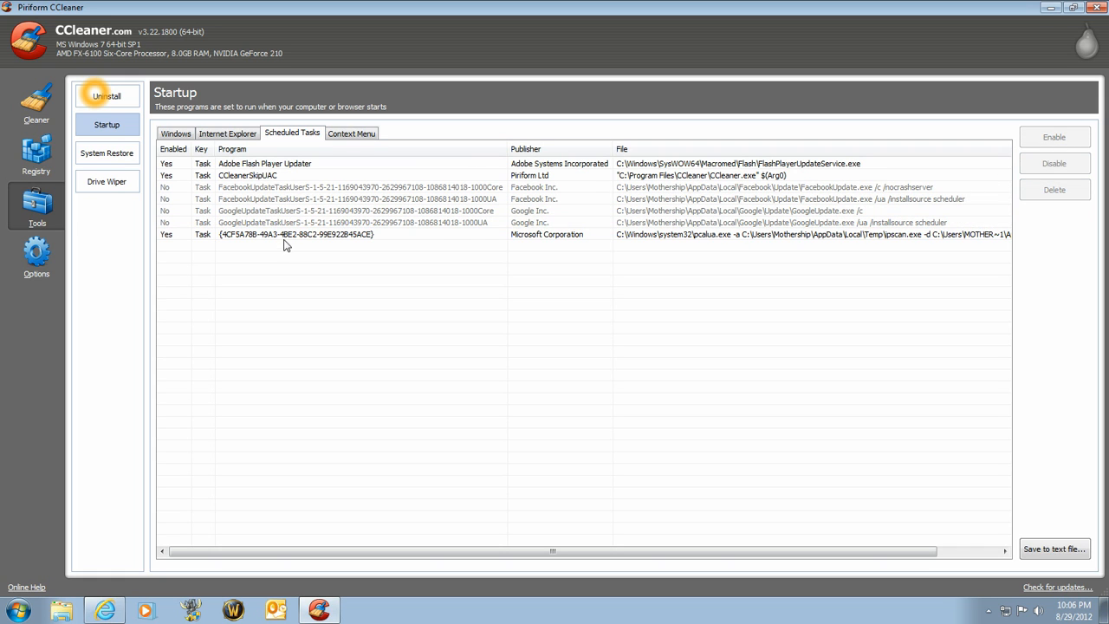
left_click(496, 239)
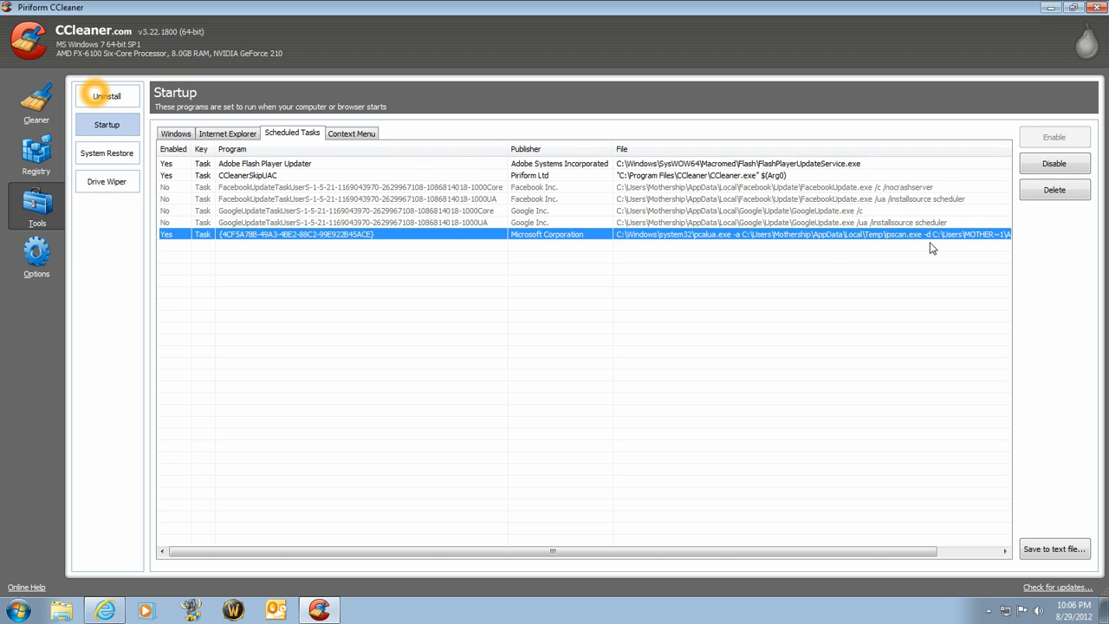
left_click(1054, 164)
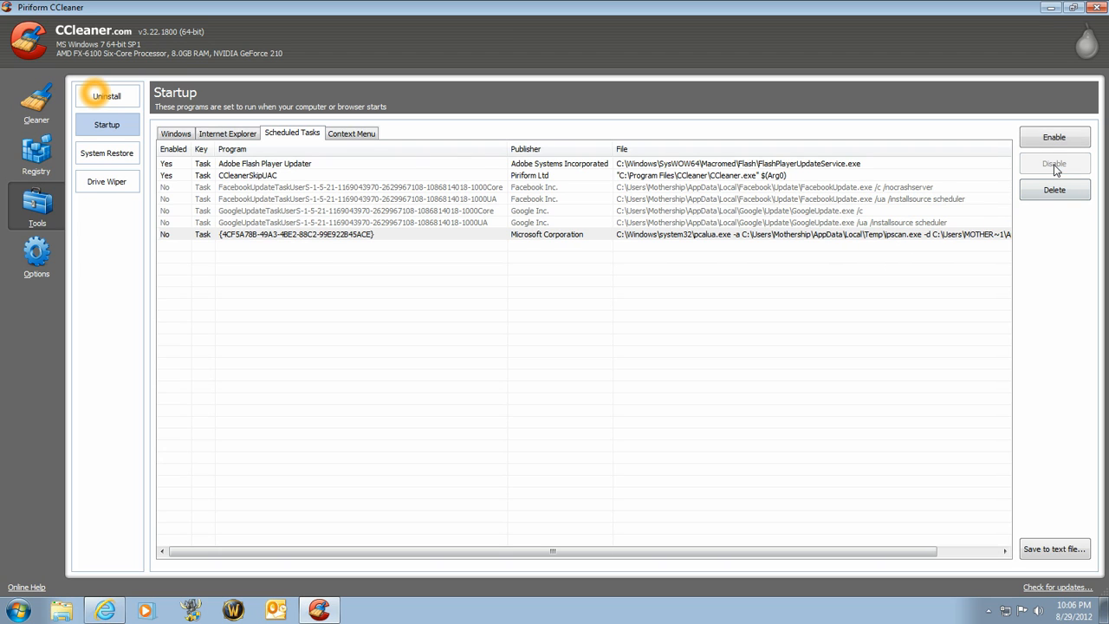
left_click(208, 176)
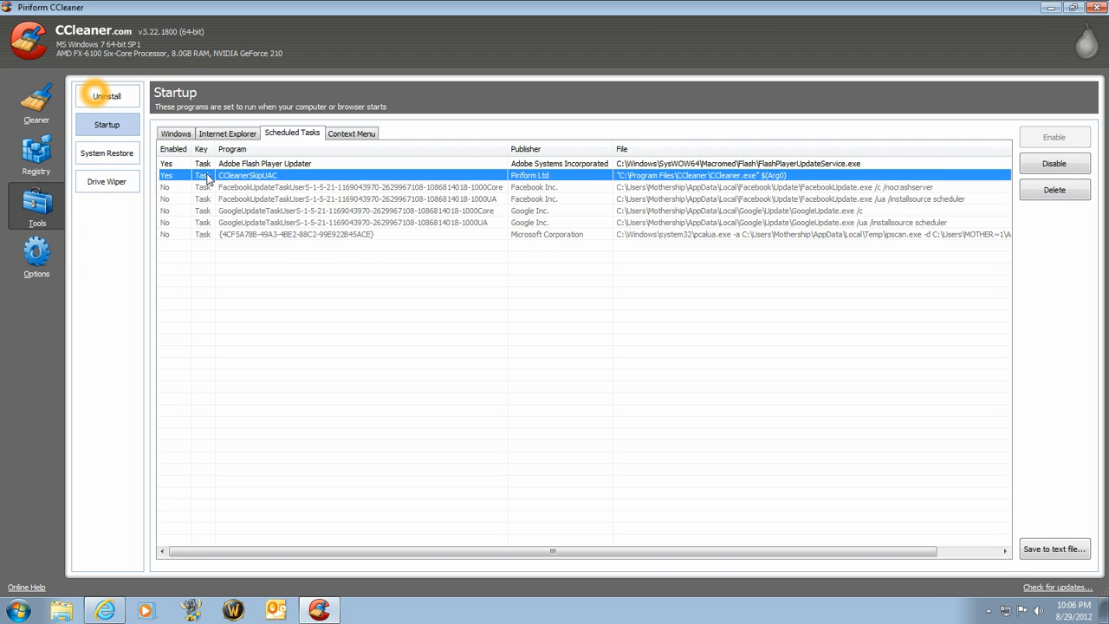
left_click(1057, 166)
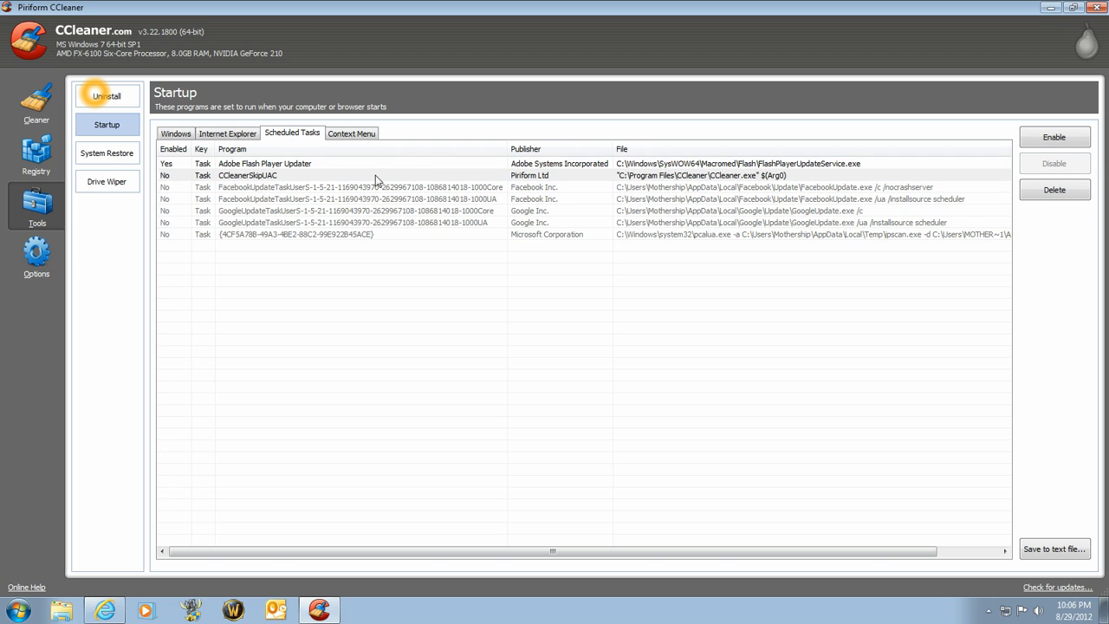
left_click(257, 164)
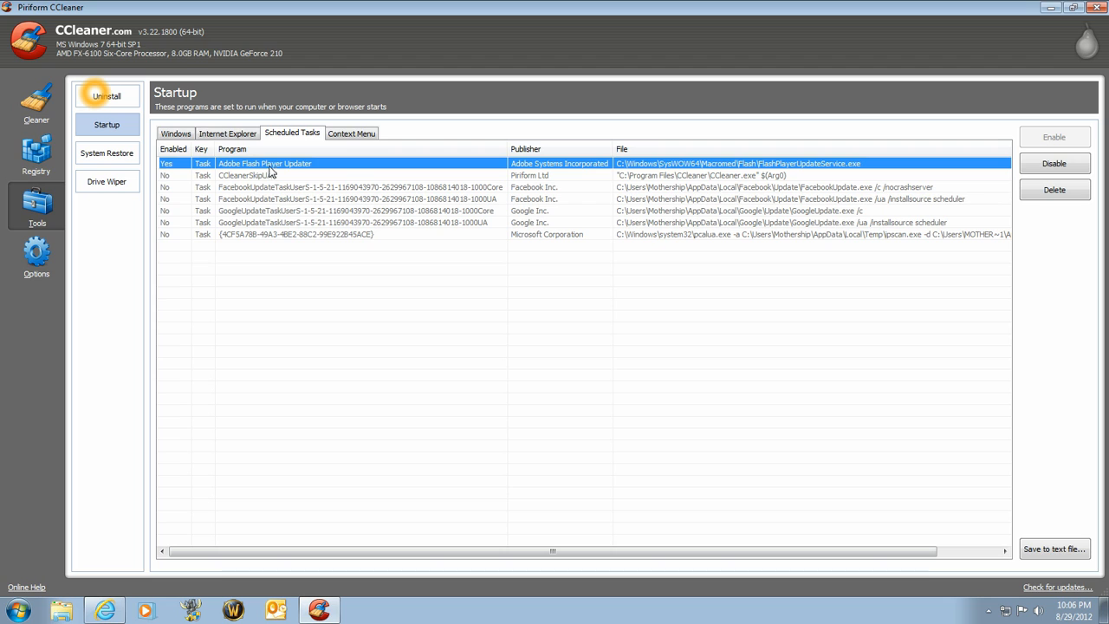
left_click(1062, 170)
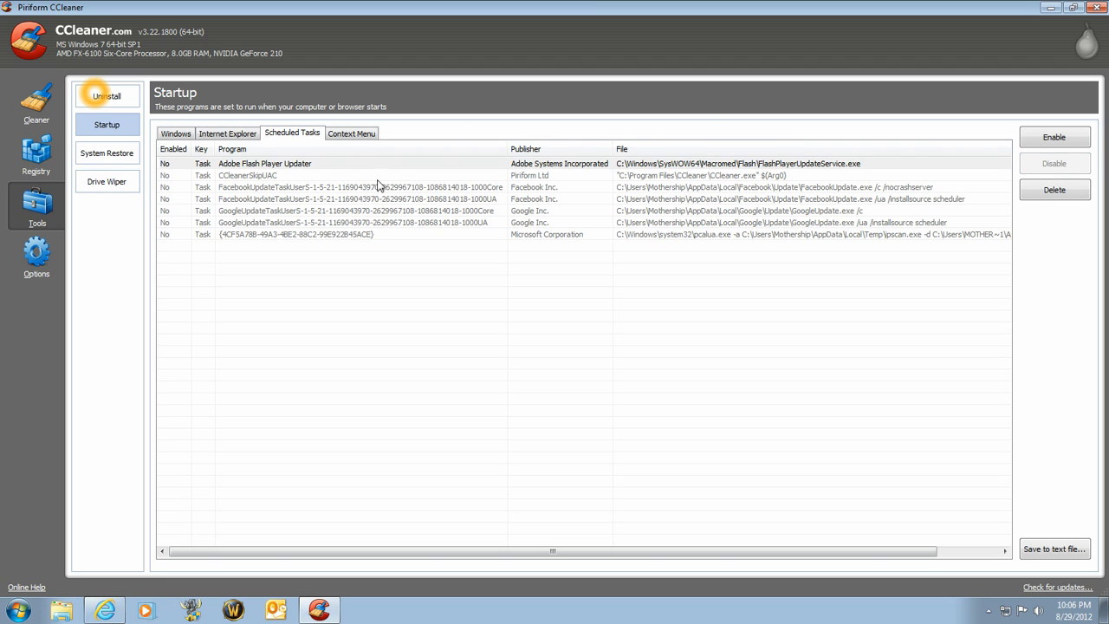
Step: Review the context menu startup entries, the System Restore points and the Drive Wiper settings
left_click(360, 135)
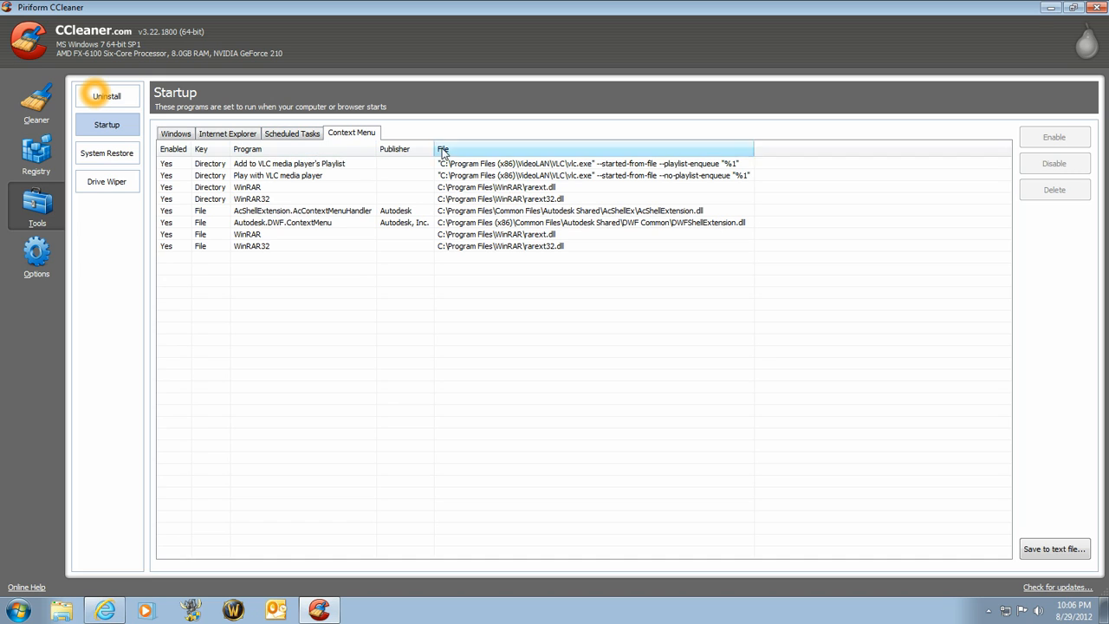
left_click(108, 153)
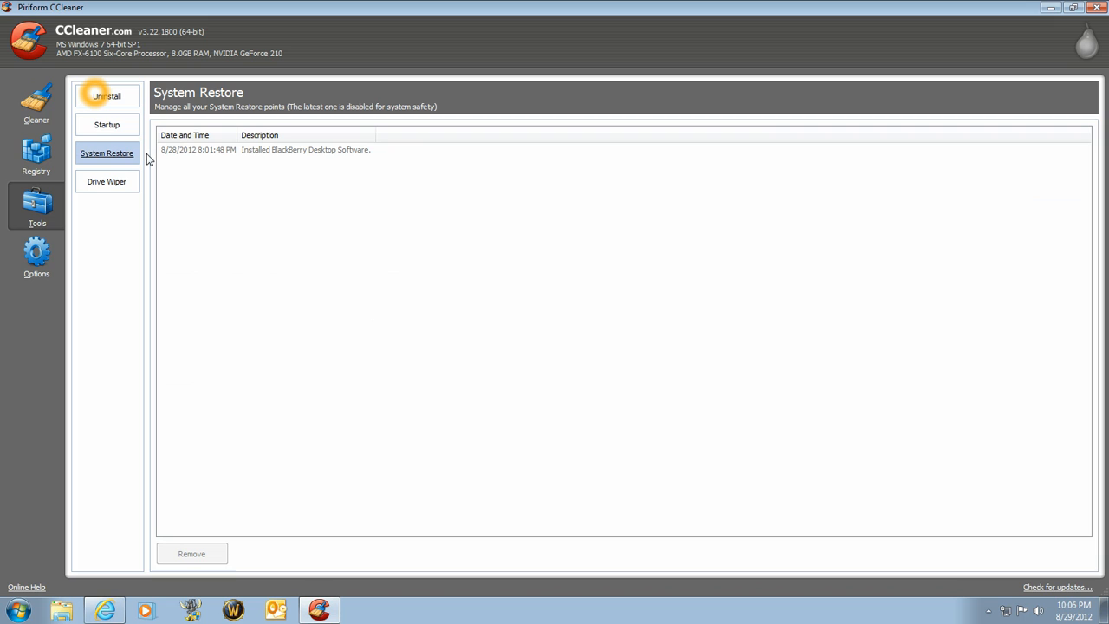
left_click(217, 156)
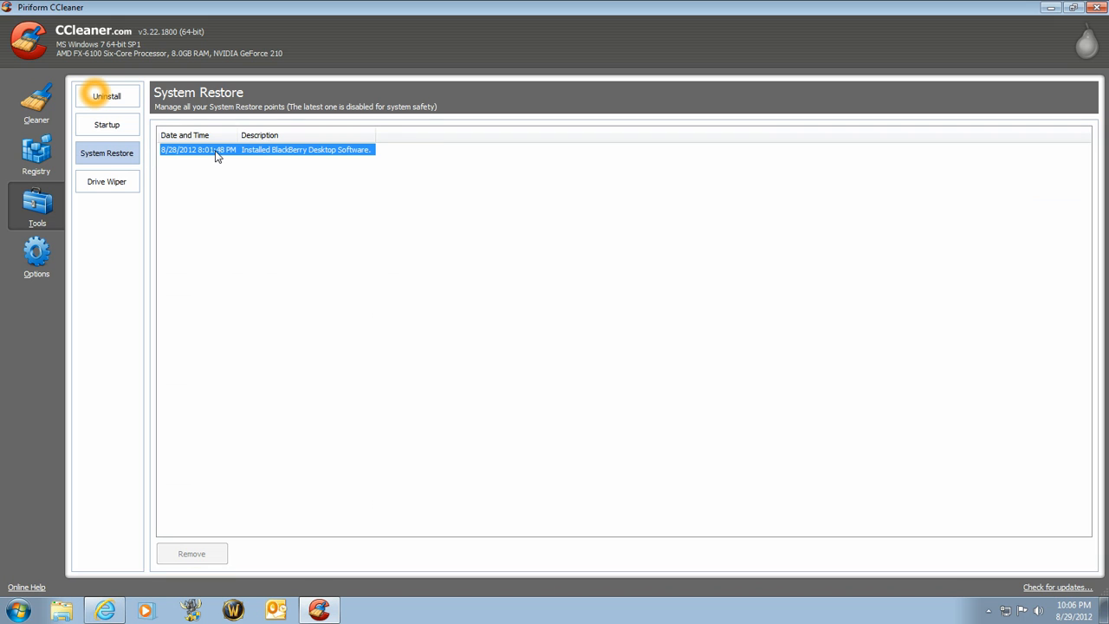
left_click(131, 183)
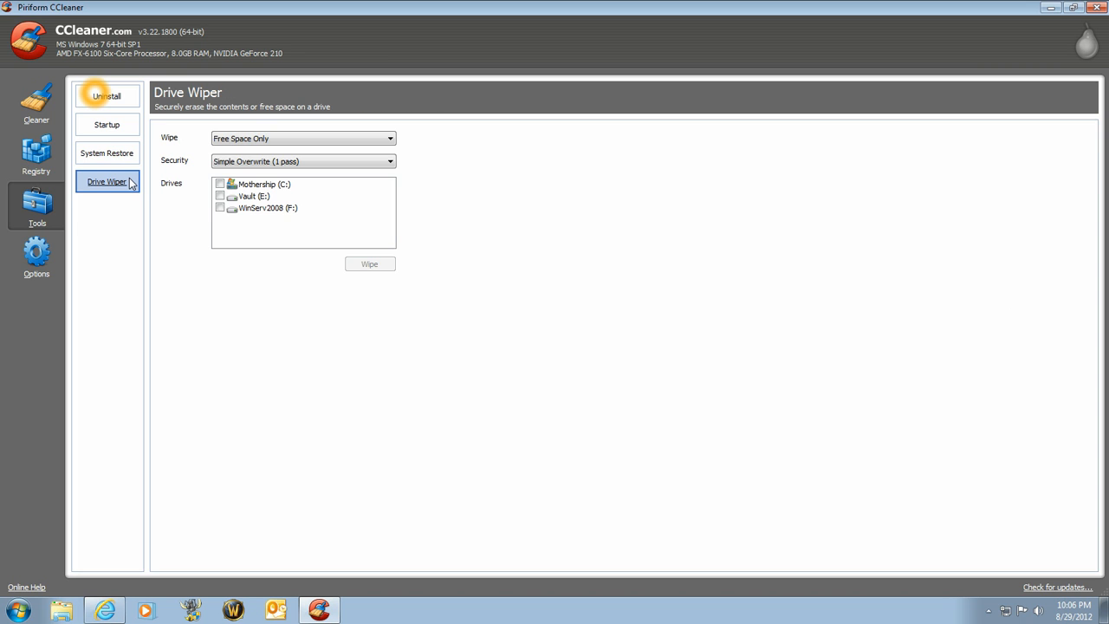
left_click(117, 158)
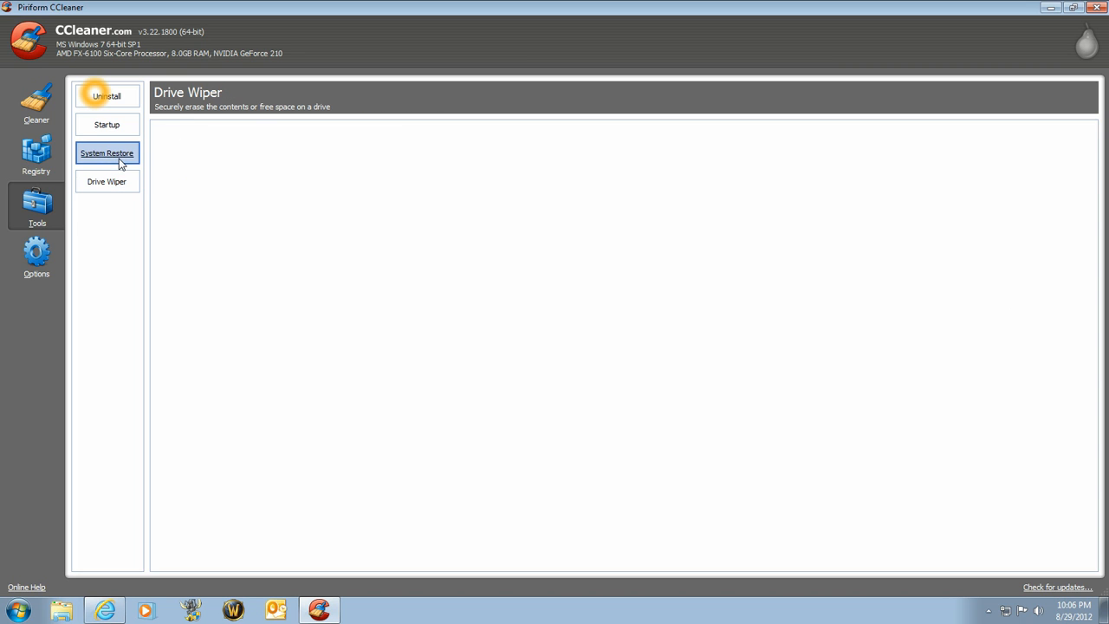
Step: View CCleaner's options, and switch to the Piriform download page in Internet Explorer
left_click(46, 263)
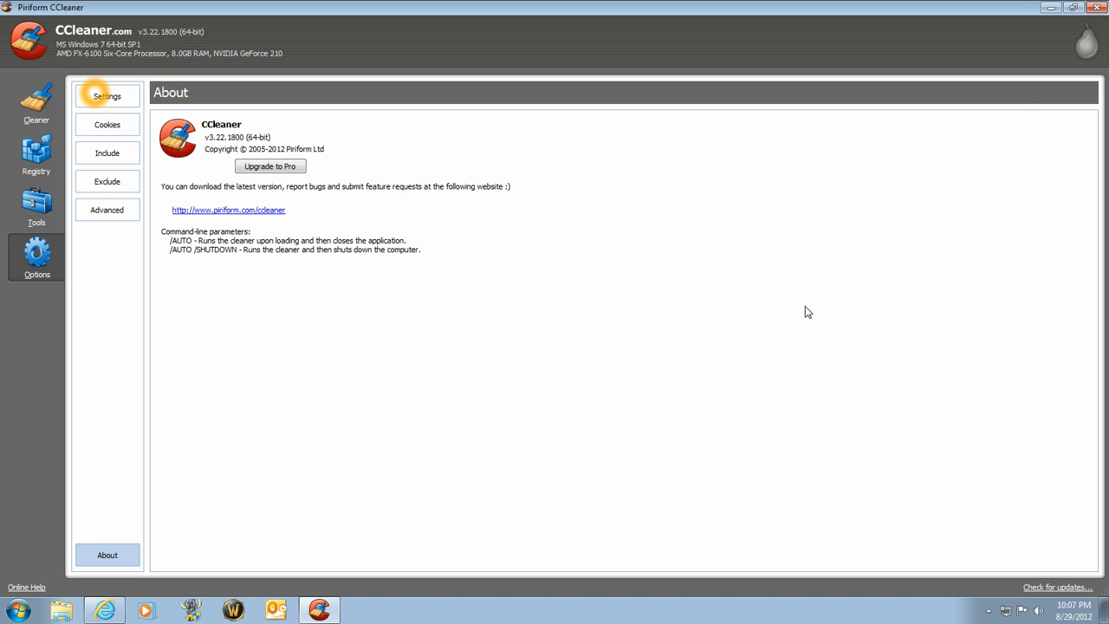
key("alt+Tab")
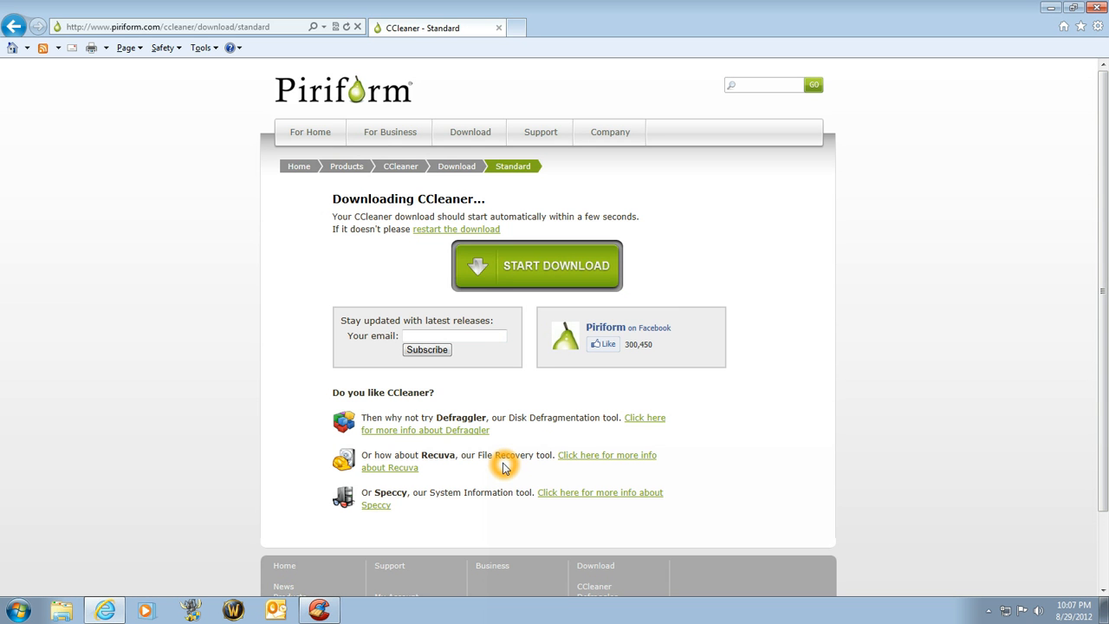